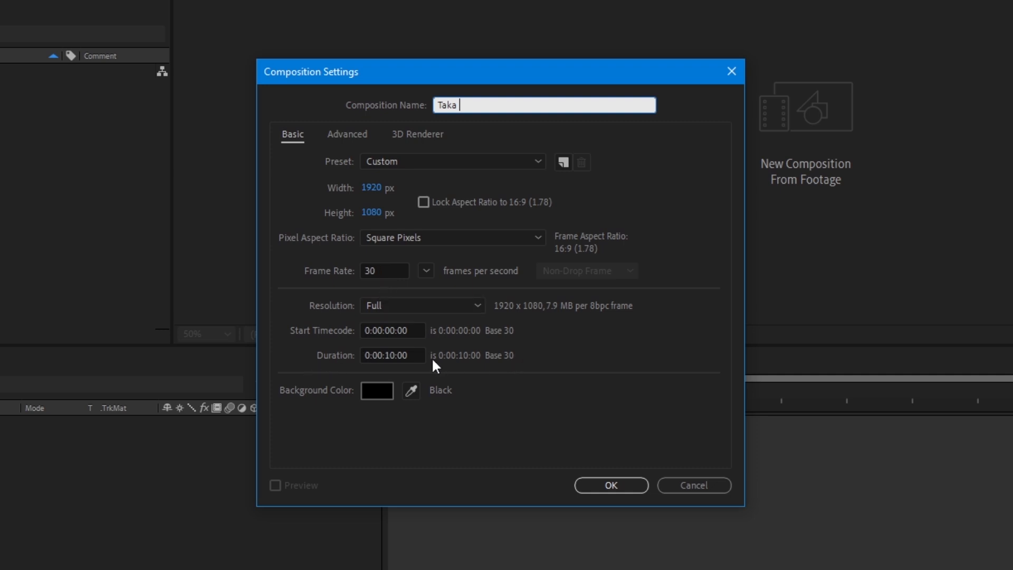
Step: Create the composition Taka at 1920 × 1080 px, 30 frames per second, with a duration of 0:00:10:00
{"action": "left_click", "coordinate": [611, 485]}
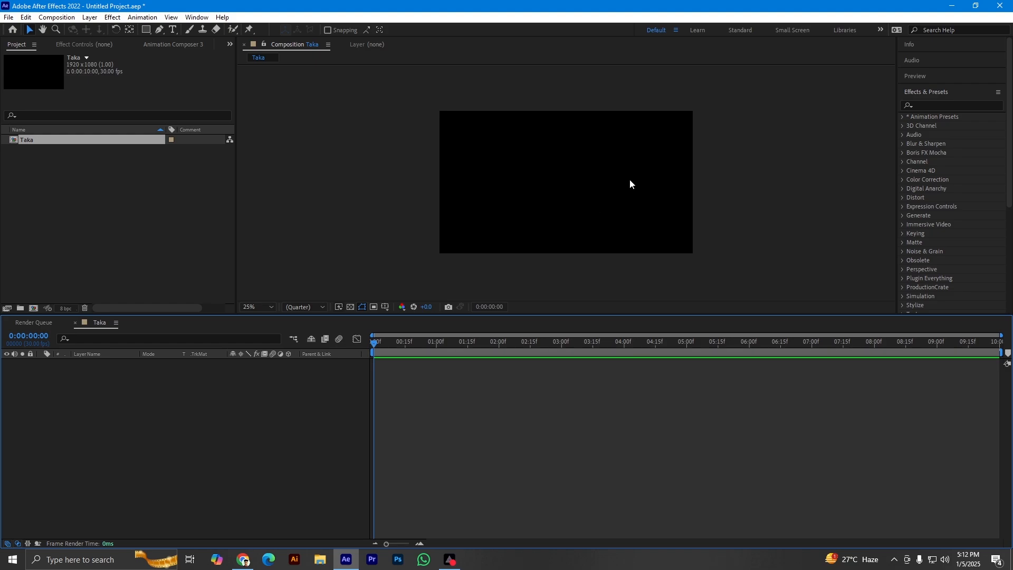
Step: Switch to Chrome and examine the 1000 taka banknote image and its related results in the image search
{"action": "left_click", "coordinate": [243, 560]}
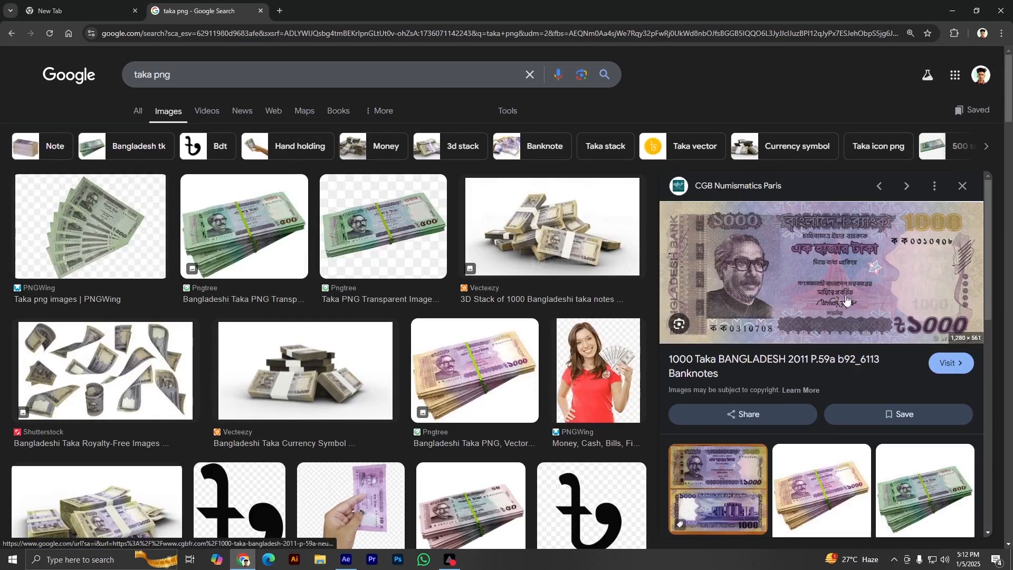
{"action": "scroll", "coordinate": [834, 278], "scroll_direction": "down", "scroll_amount": 5}
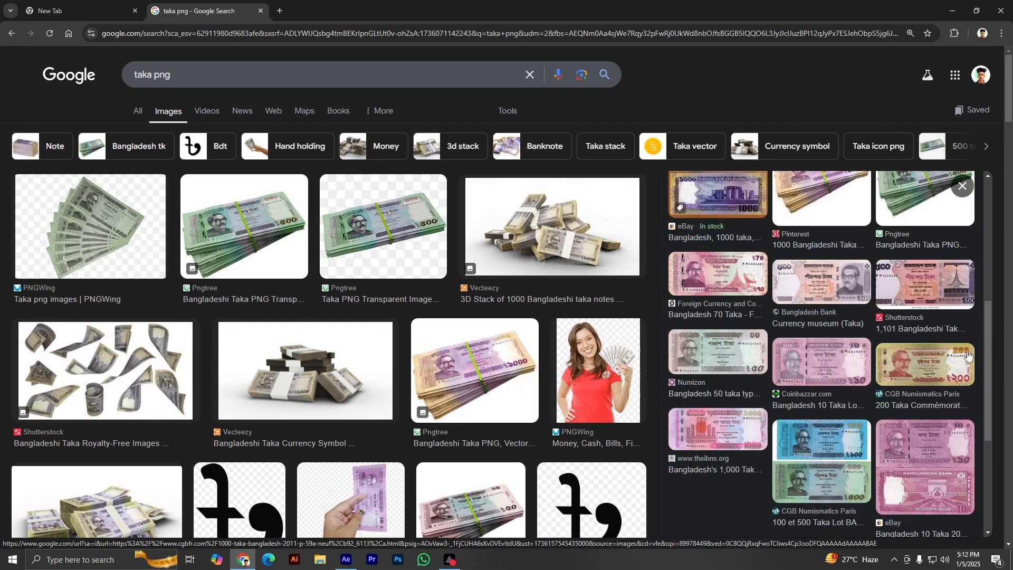
{"action": "scroll", "coordinate": [785, 262], "scroll_direction": "up", "scroll_amount": 5}
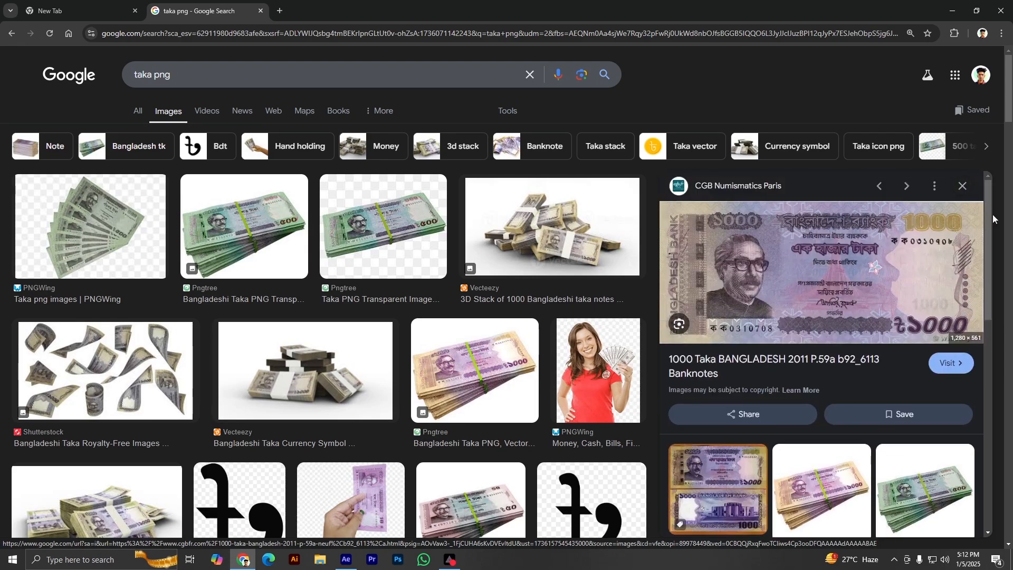
Step: Import Taka.jpg from the desktop's Taka Animation folder into the After Effects project and add it to the Taka composition as a layer
{"action": "left_click", "coordinate": [953, 10]}
{"action": "left_click", "coordinate": [939, 7]}
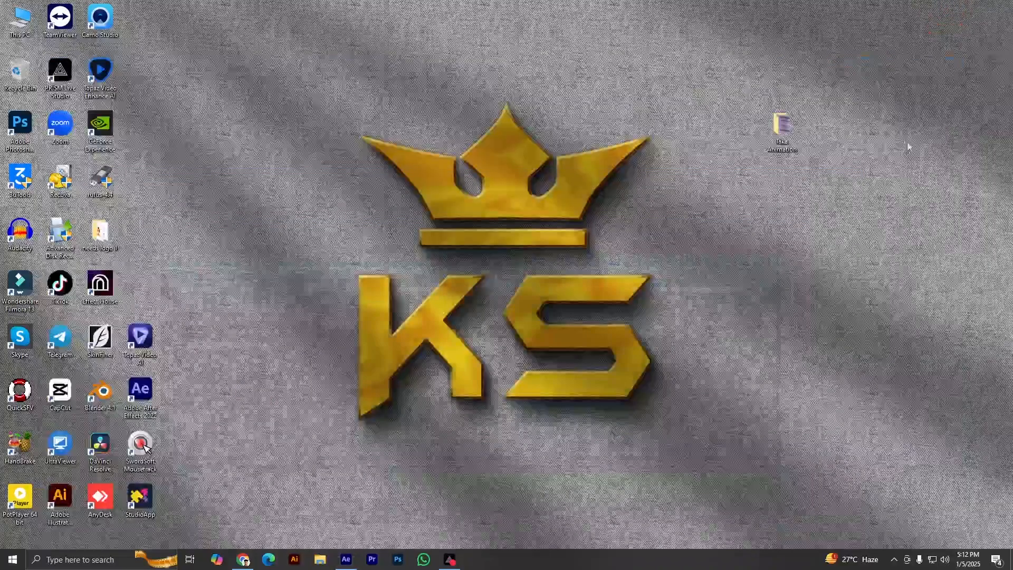
{"action": "double_click", "coordinate": [781, 130]}
{"action": "left_click_drag", "start_coordinate": [693, 87], "coordinate": [120, 231]}
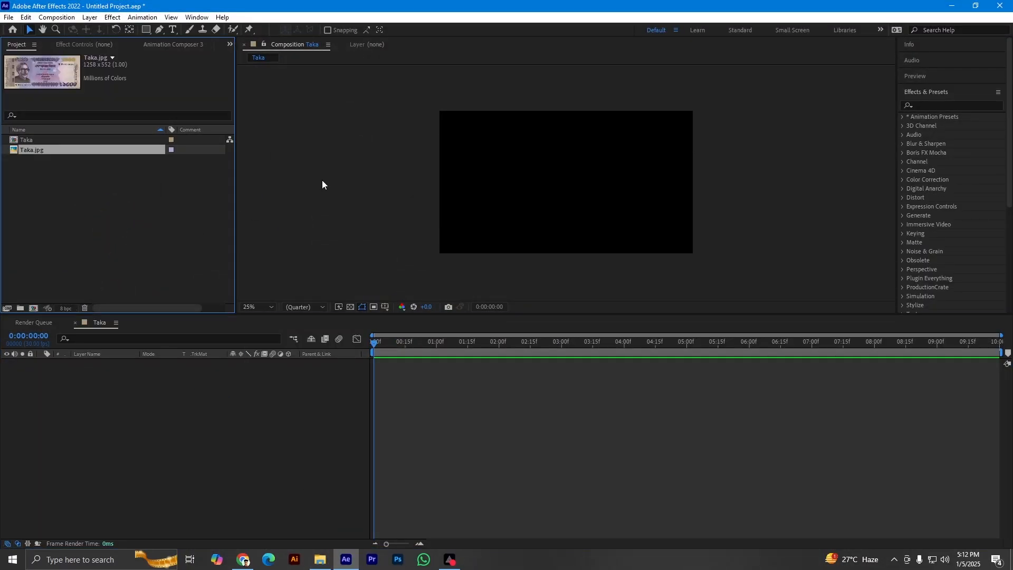
{"action": "left_click_drag", "start_coordinate": [79, 152], "coordinate": [129, 421]}
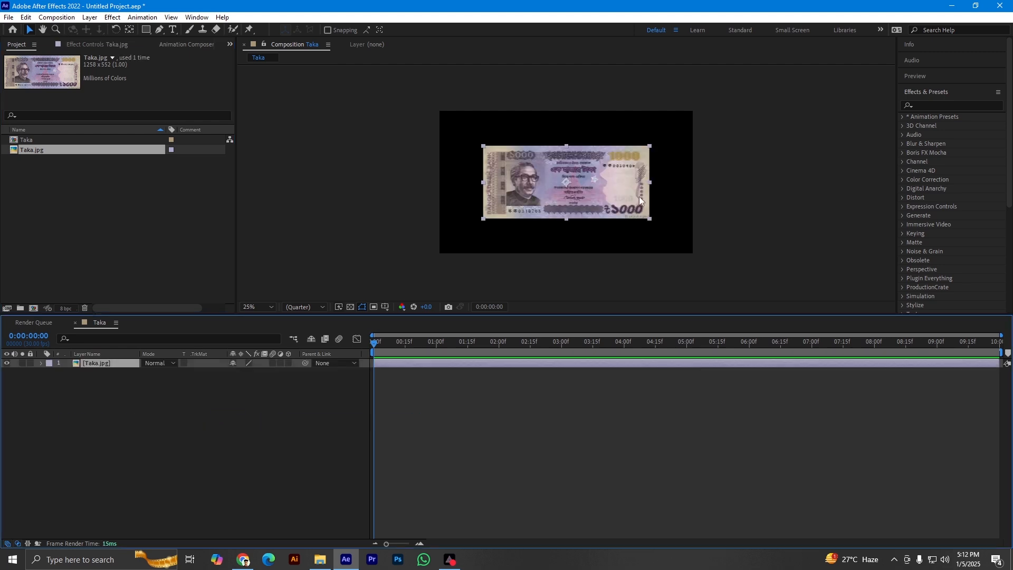
Step: Enlarge the composition viewer area and display the proportional grid over the banknote
{"action": "scroll", "coordinate": [608, 179], "scroll_direction": "up", "scroll_amount": 3}
{"action": "scroll", "coordinate": [608, 179], "scroll_direction": "down", "scroll_amount": 1}
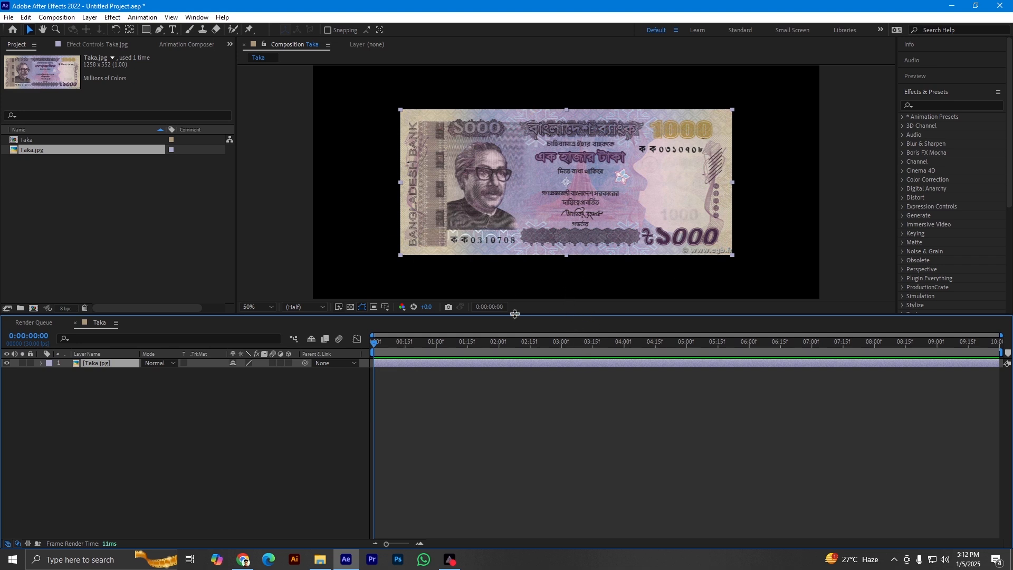
{"action": "left_click_drag", "start_coordinate": [572, 317], "coordinate": [572, 406]}
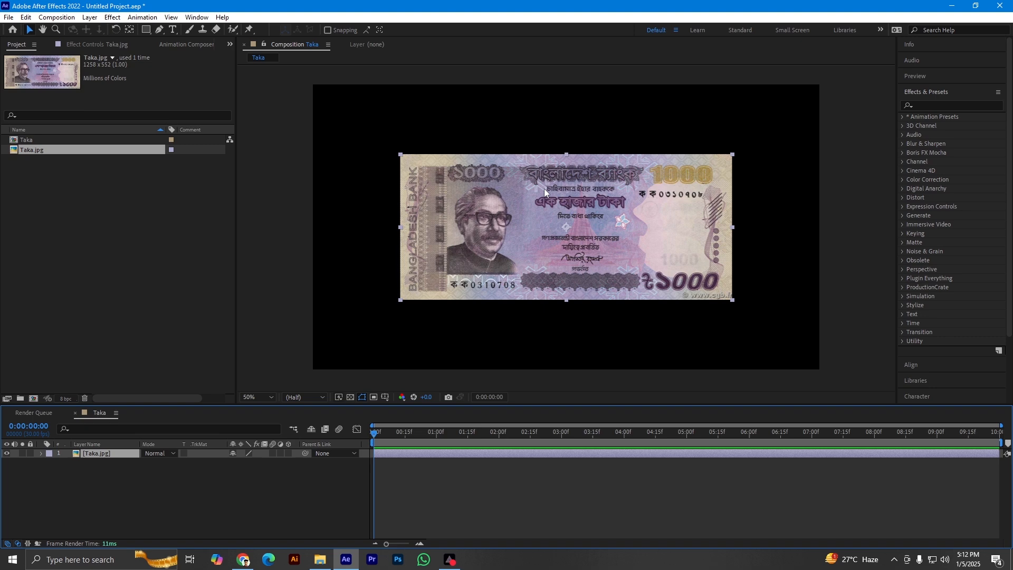
{"action": "left_click", "coordinate": [385, 398]}
{"action": "left_click", "coordinate": [407, 421]}
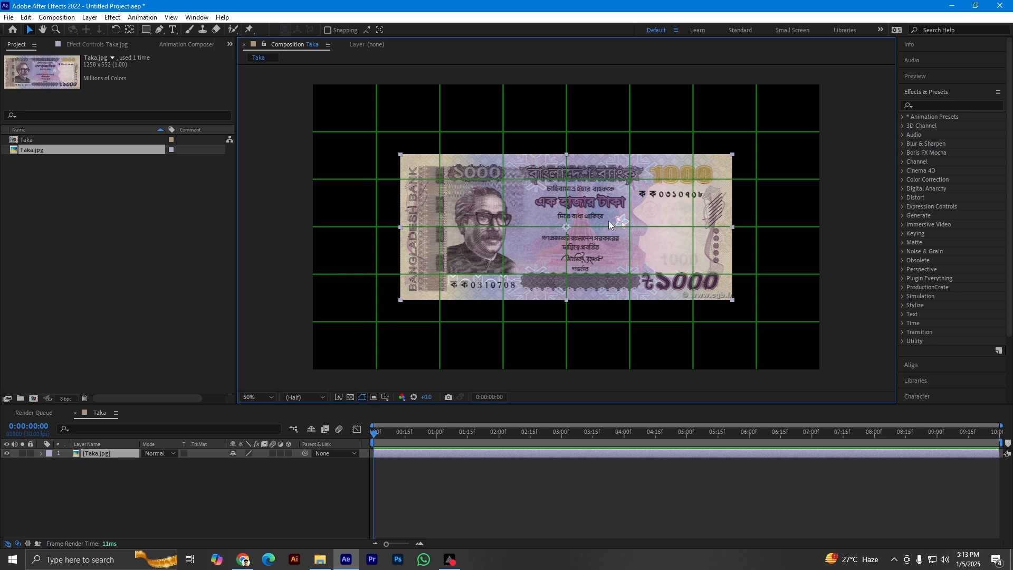
{"action": "left_click", "coordinate": [787, 268]}
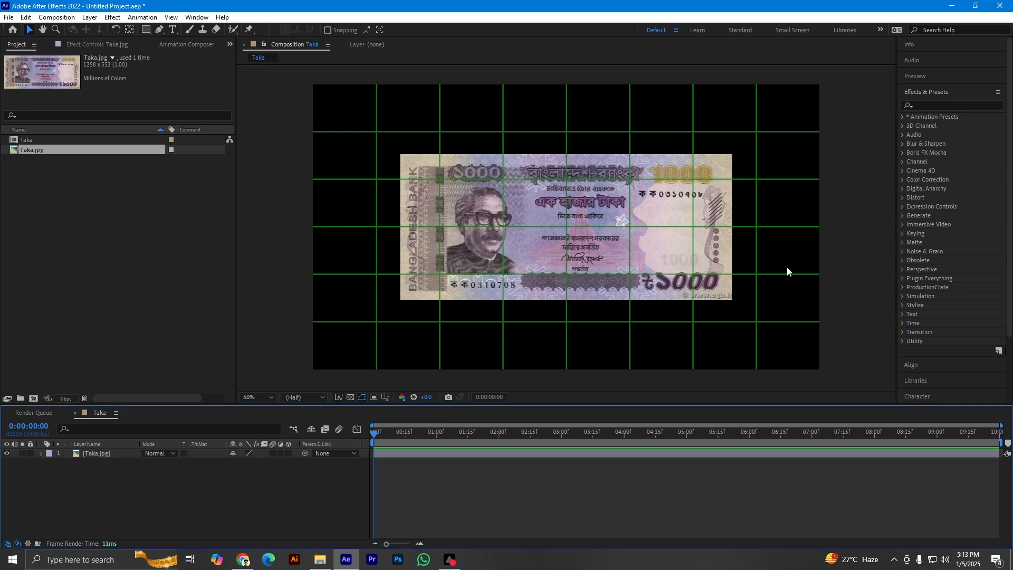
{"action": "left_click", "coordinate": [90, 453]}
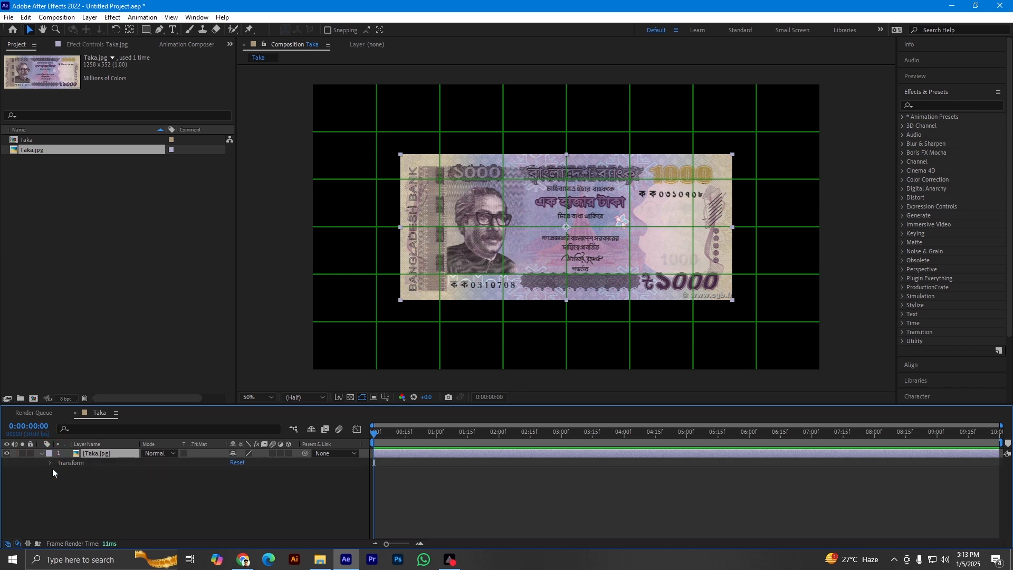
{"action": "left_click", "coordinate": [92, 484]}
{"action": "left_click", "coordinate": [42, 455]}
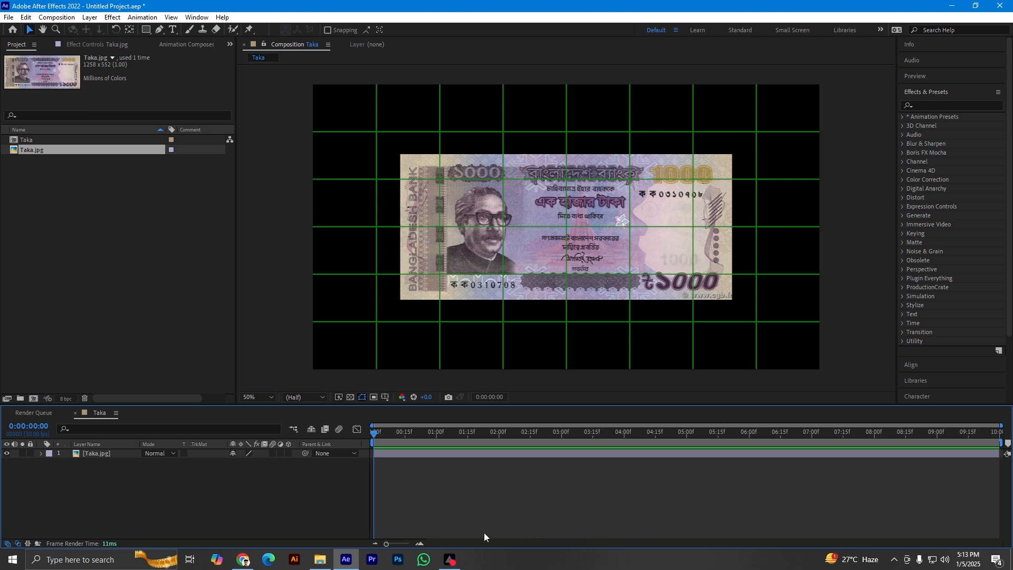
Step: Set the rotation of the Taka.jpg layer to 90° so the banknote stands upright
{"action": "left_click", "coordinate": [105, 454]}
{"action": "key", "text": "r"}
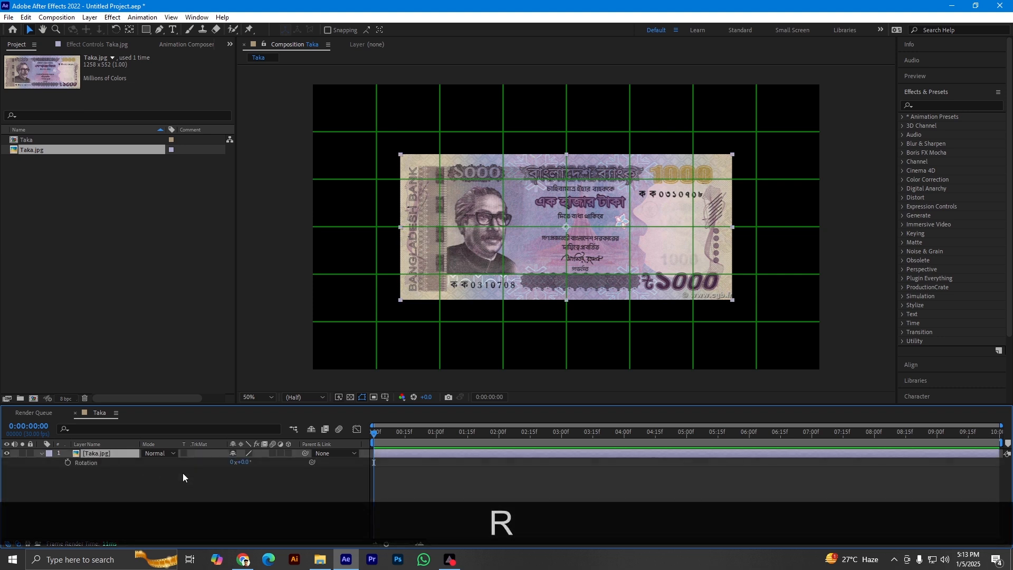
{"action": "left_click", "coordinate": [242, 463]}
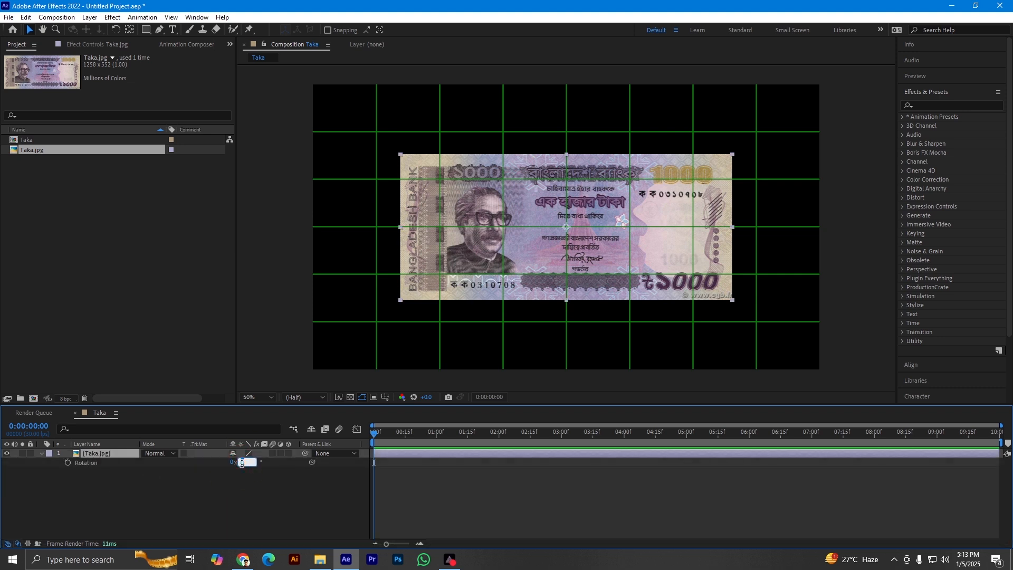
{"action": "key", "text": "BackSpace"}
{"action": "type", "text": "90"}
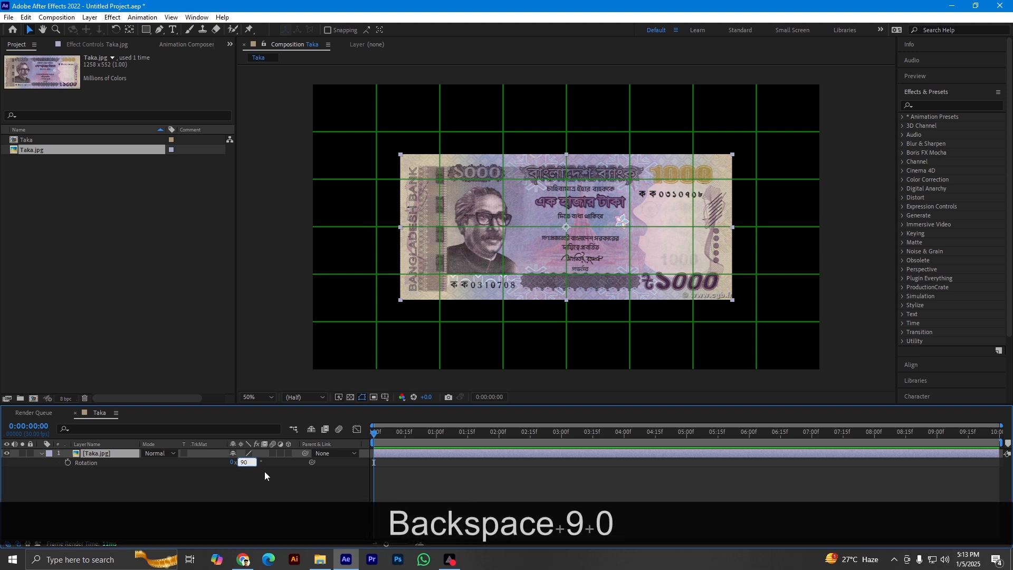
{"action": "key", "text": "Return"}
{"action": "scroll", "coordinate": [628, 205], "scroll_direction": "down", "scroll_amount": 1}
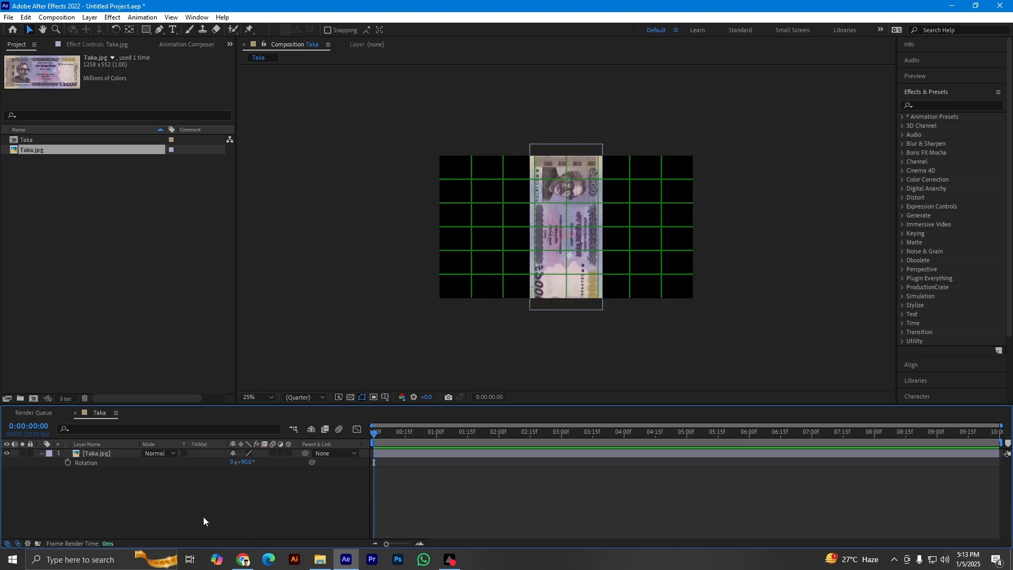
Step: Scale the Taka.jpg layer to 36% and move it up until its lower edge meets the middle horizontal grid line
{"action": "left_click", "coordinate": [106, 454]}
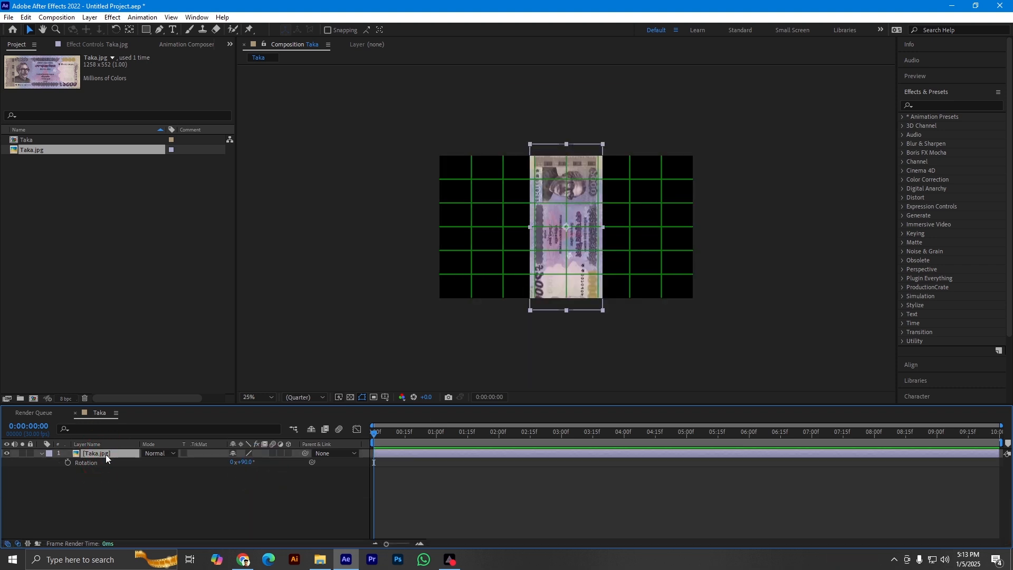
{"action": "key", "text": "s"}
{"action": "left_click_drag", "start_coordinate": [243, 462], "coordinate": [223, 468]}
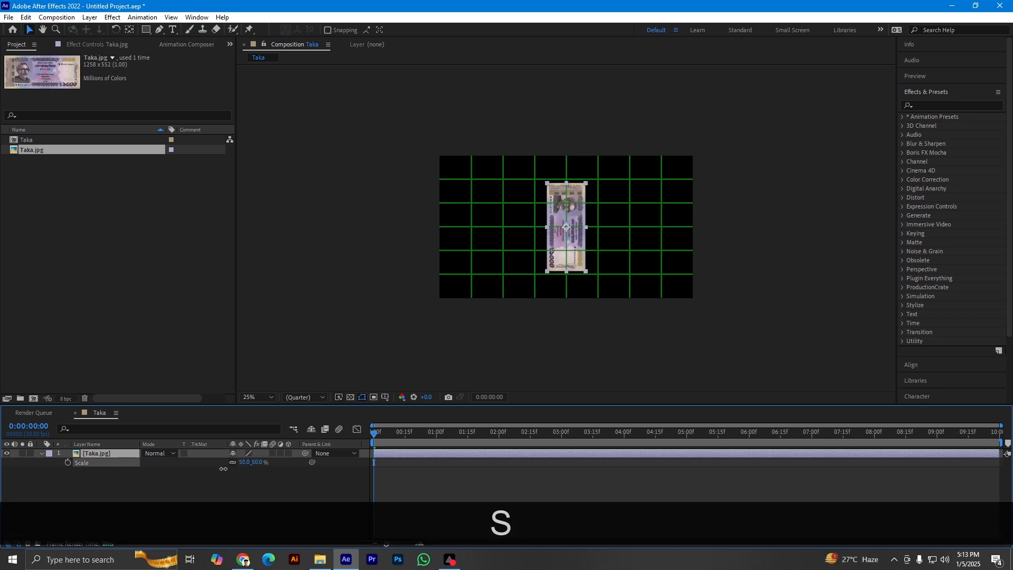
{"action": "left_click_drag", "start_coordinate": [583, 252], "coordinate": [581, 192]}
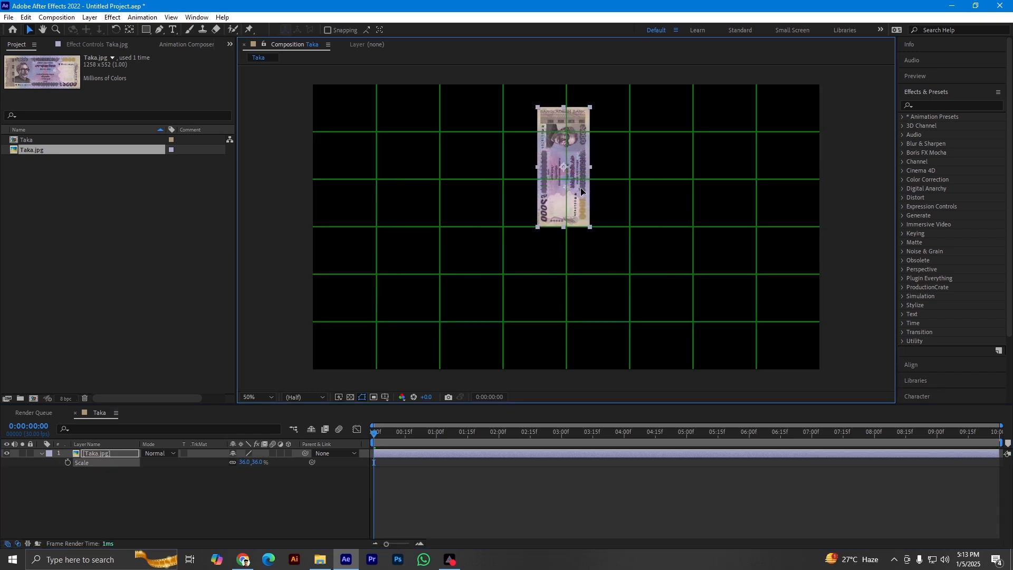
Step: Reposition the banknote layer's anchor point with the Pan Behind tool
{"action": "scroll", "coordinate": [581, 201], "scroll_direction": "down", "scroll_amount": 1}
{"action": "scroll", "coordinate": [554, 187], "scroll_direction": "up", "scroll_amount": 2}
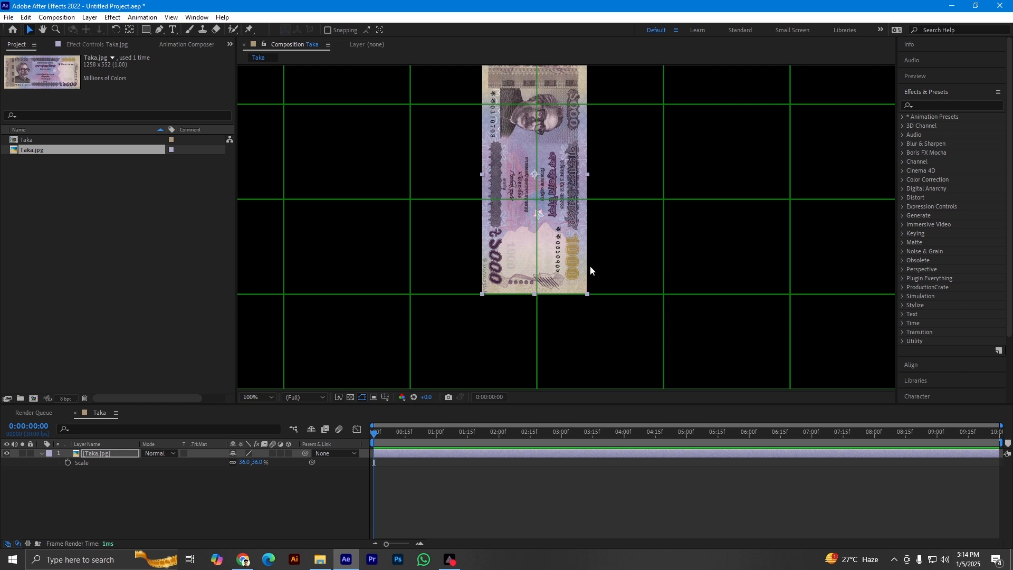
{"action": "left_click", "coordinate": [130, 30]}
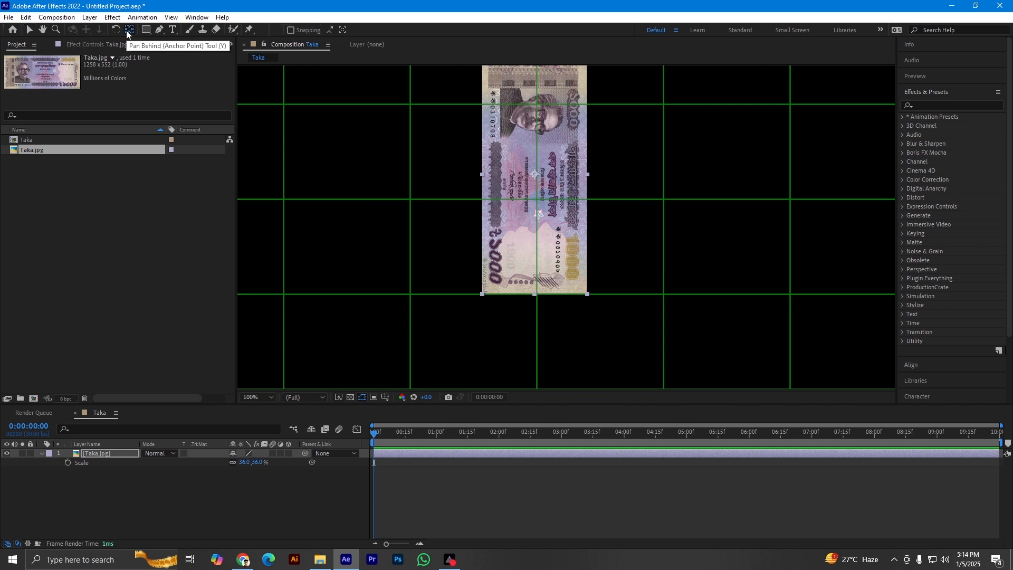
{"action": "left_click", "coordinate": [534, 174]}
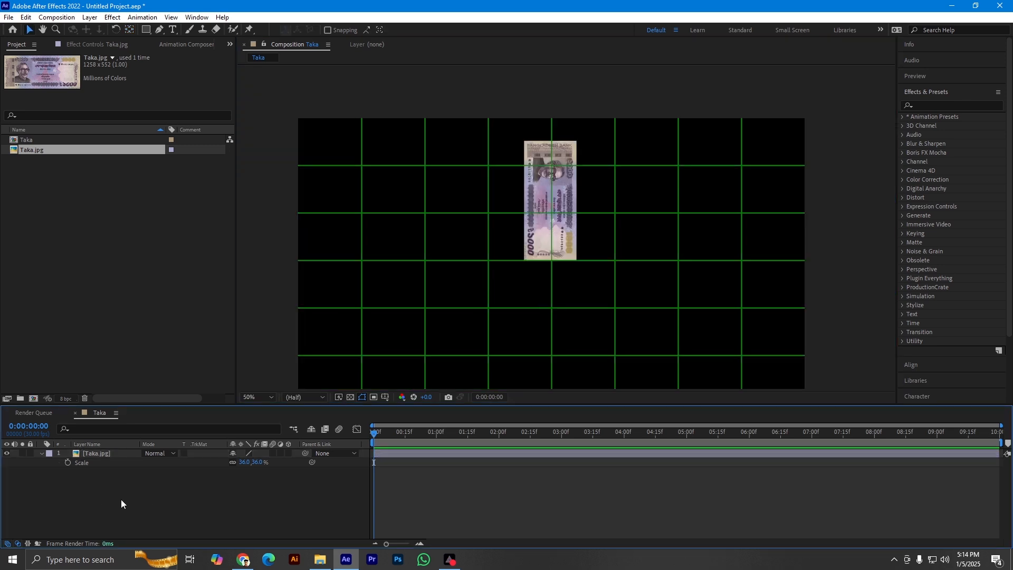
Step: Add a null object to the Taka composition and rename it Control
{"action": "right_click", "coordinate": [122, 504]}
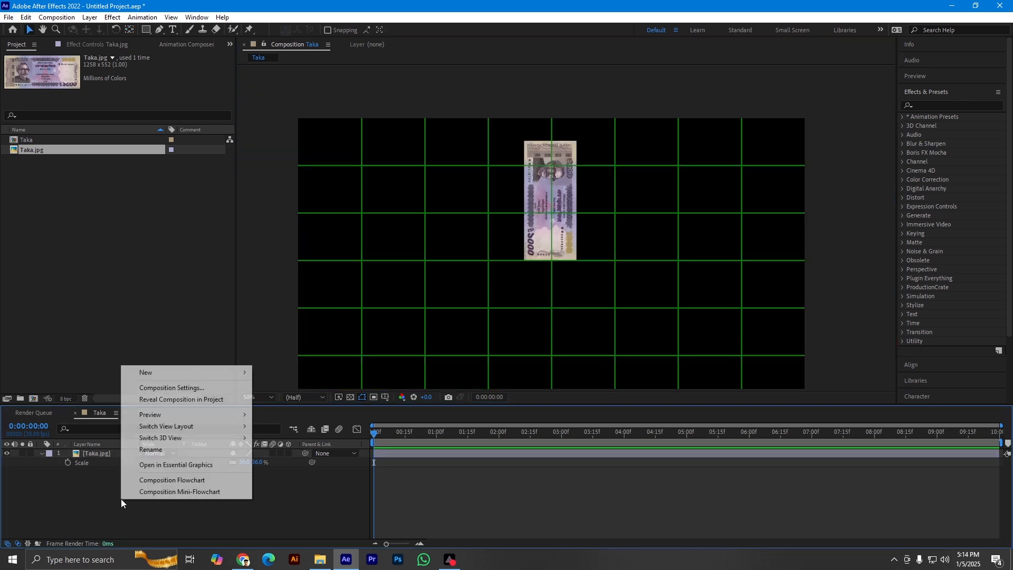
{"action": "left_click", "coordinate": [170, 372]}
{"action": "left_click", "coordinate": [299, 434]}
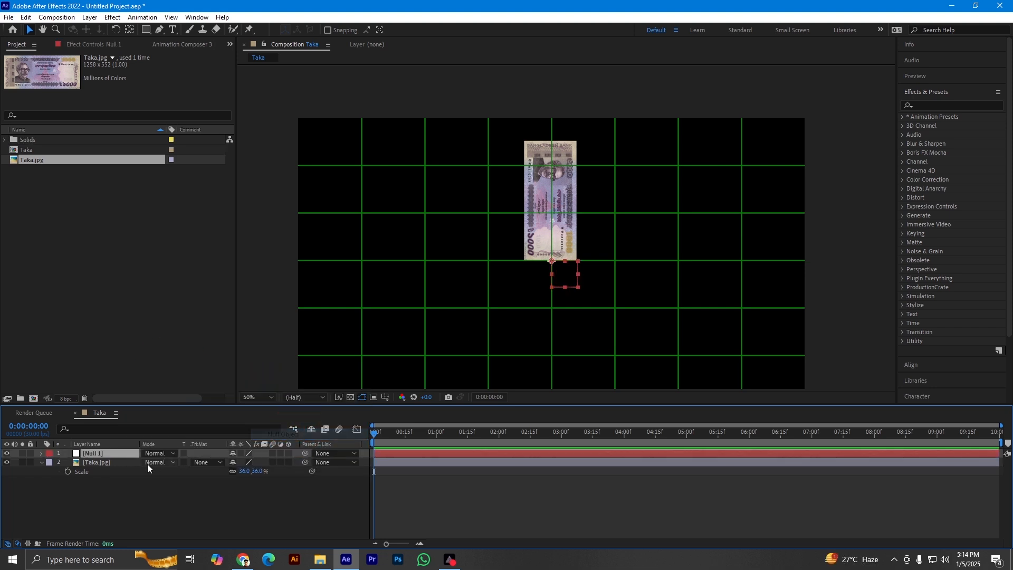
{"action": "right_click", "coordinate": [120, 454]}
{"action": "left_click", "coordinate": [144, 437]}
{"action": "key", "text": "BackSpace"}
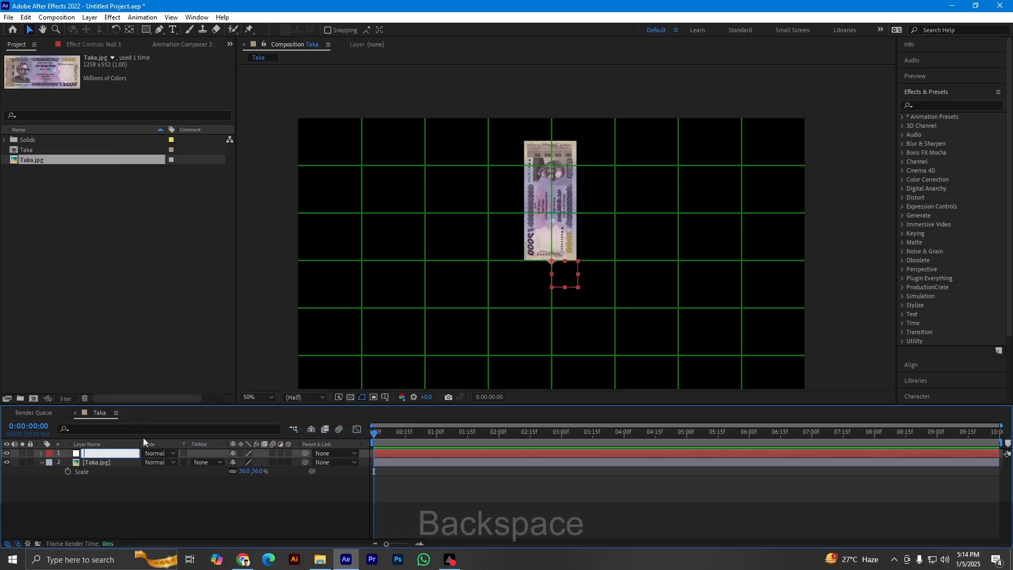
{"action": "type", "text": "Control"}
{"action": "left_click", "coordinate": [112, 427]}
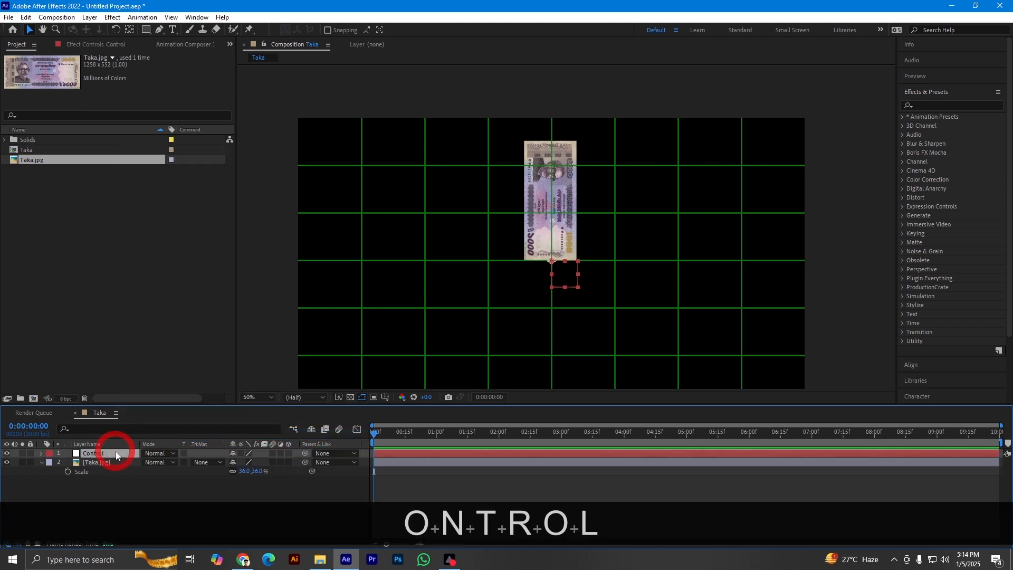
Step: Find the Slider Control effect by searching for "slide" and apply it to the Control layer
{"action": "left_click", "coordinate": [944, 105]}
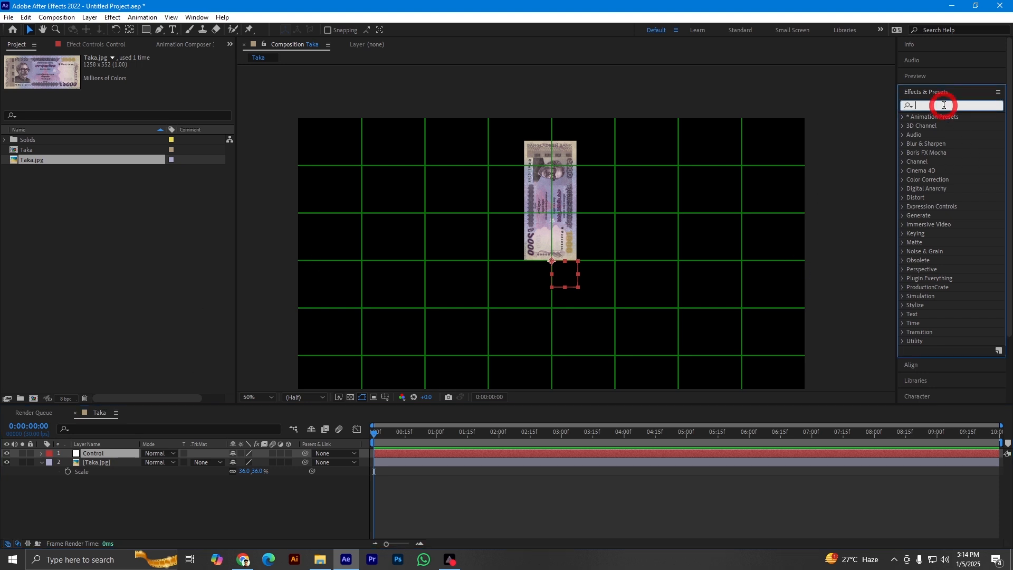
{"action": "type", "text": "slide"}
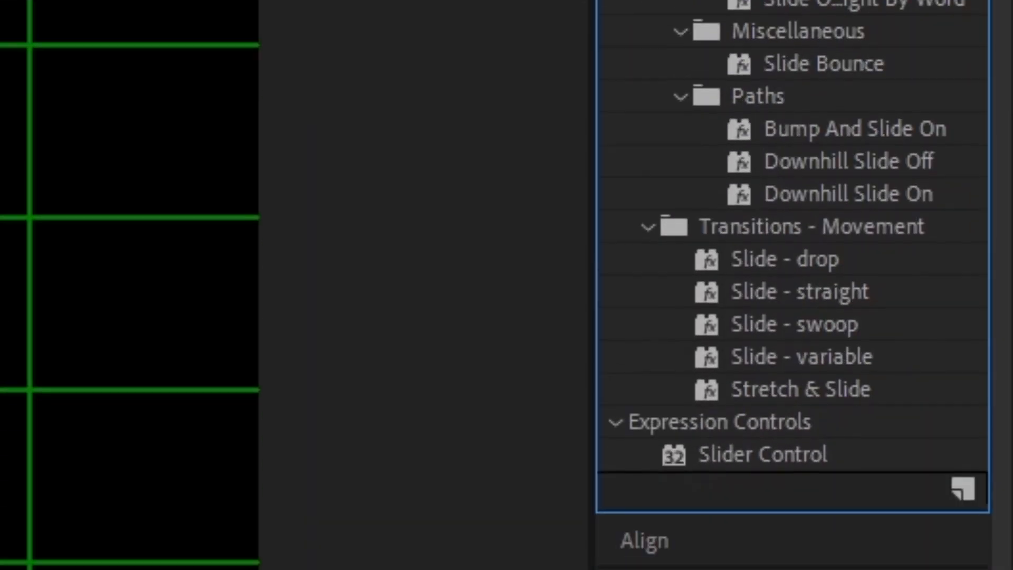
{"action": "left_click", "coordinate": [789, 455]}
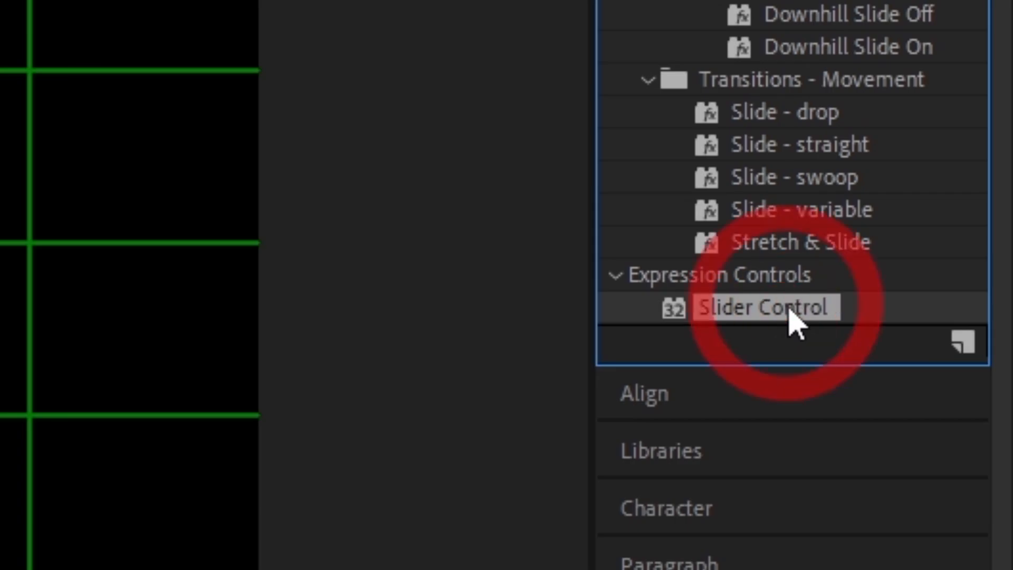
{"action": "left_click_drag", "start_coordinate": [794, 322], "coordinate": [118, 452]}
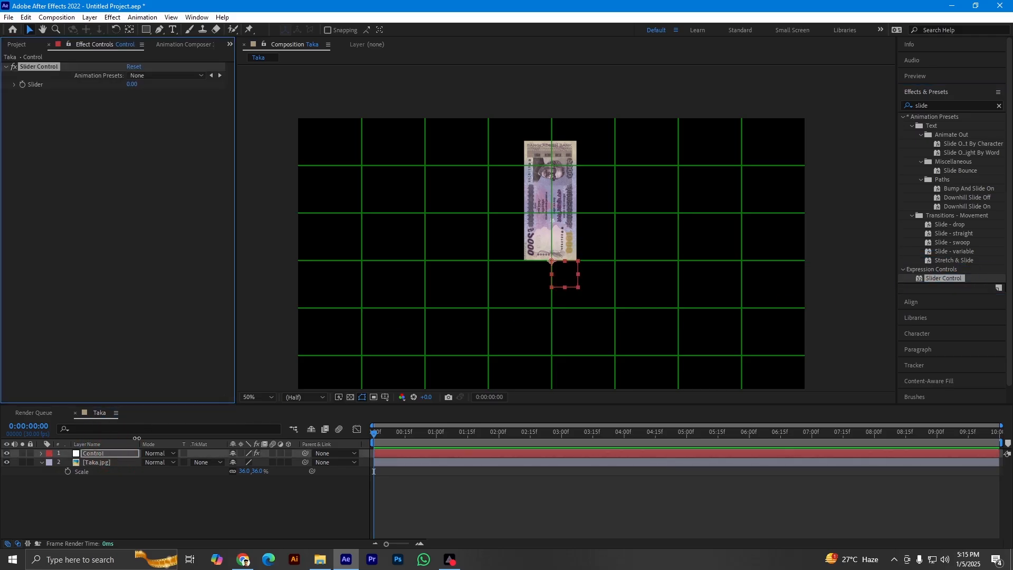
Step: Show the Control layer's Slider property and the Taka.jpg layer's Rotation property in the timeline
{"action": "left_click", "coordinate": [75, 463]}
{"action": "key", "text": "s"}
{"action": "left_click", "coordinate": [102, 477]}
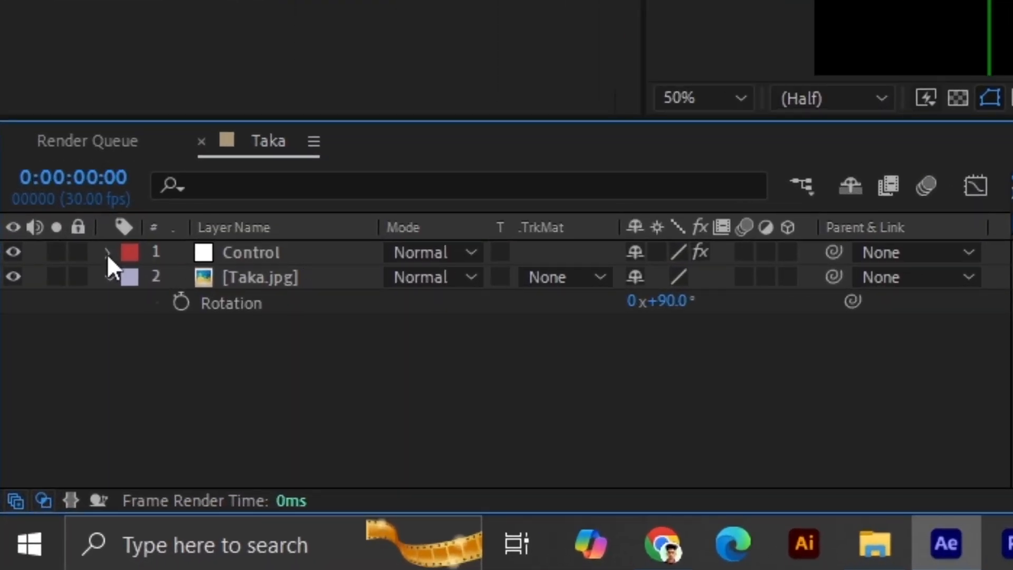
{"action": "left_click", "coordinate": [108, 254]}
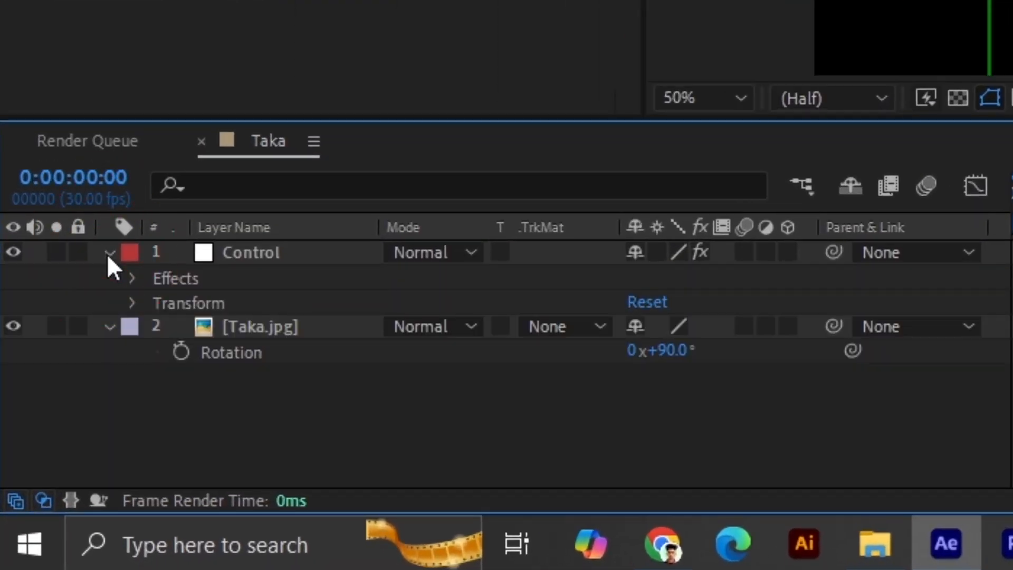
{"action": "left_click", "coordinate": [132, 279]}
{"action": "left_click", "coordinate": [157, 303]}
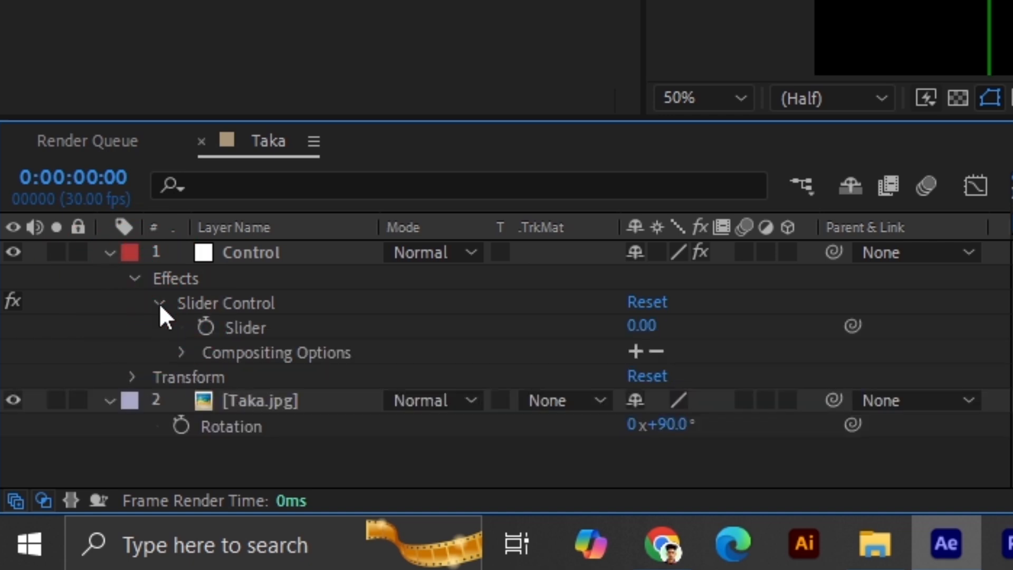
{"action": "left_click", "coordinate": [223, 399]}
{"action": "key", "text": "r"}
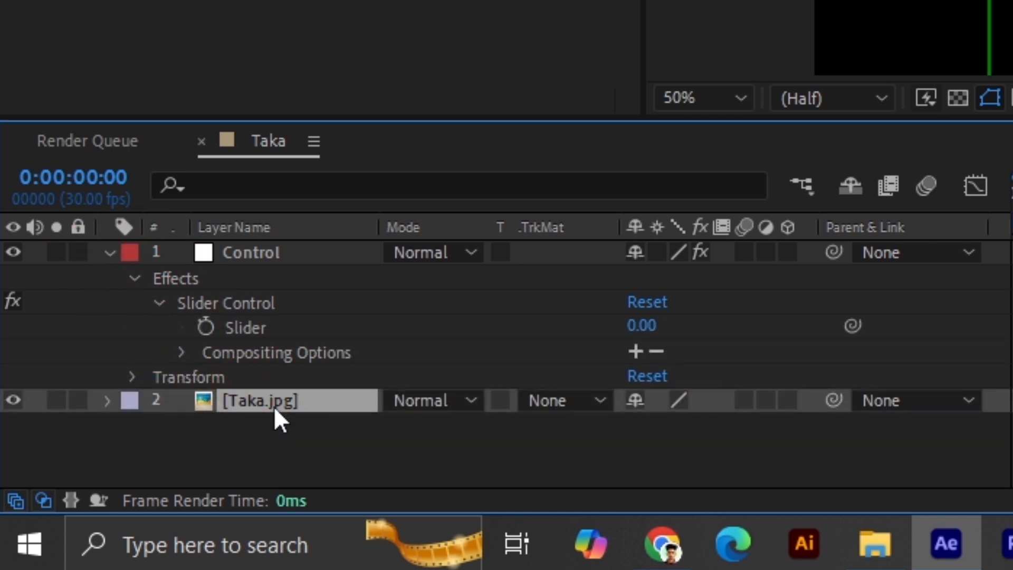
{"action": "key", "text": "r"}
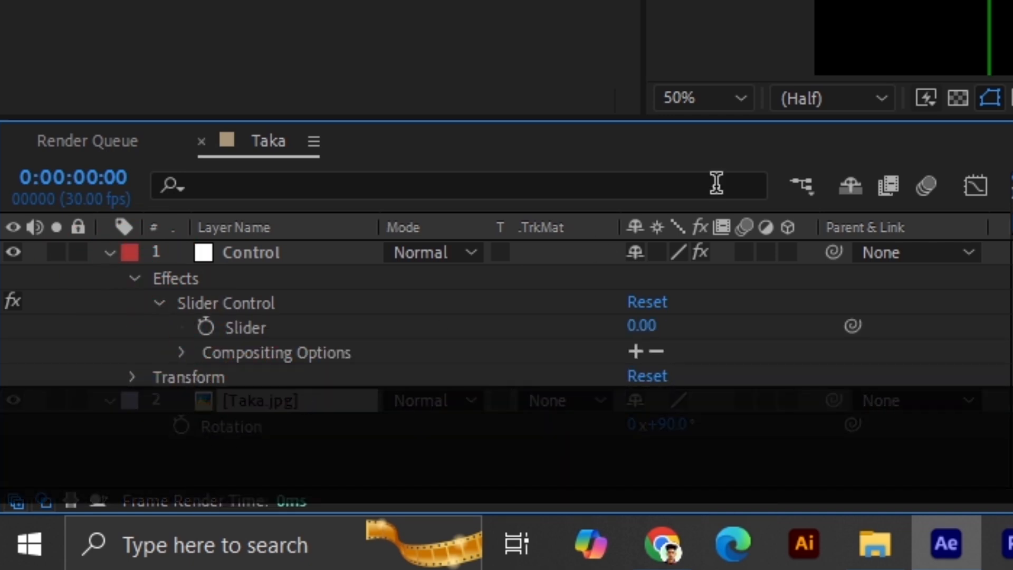
{"action": "key", "text": "grave"}
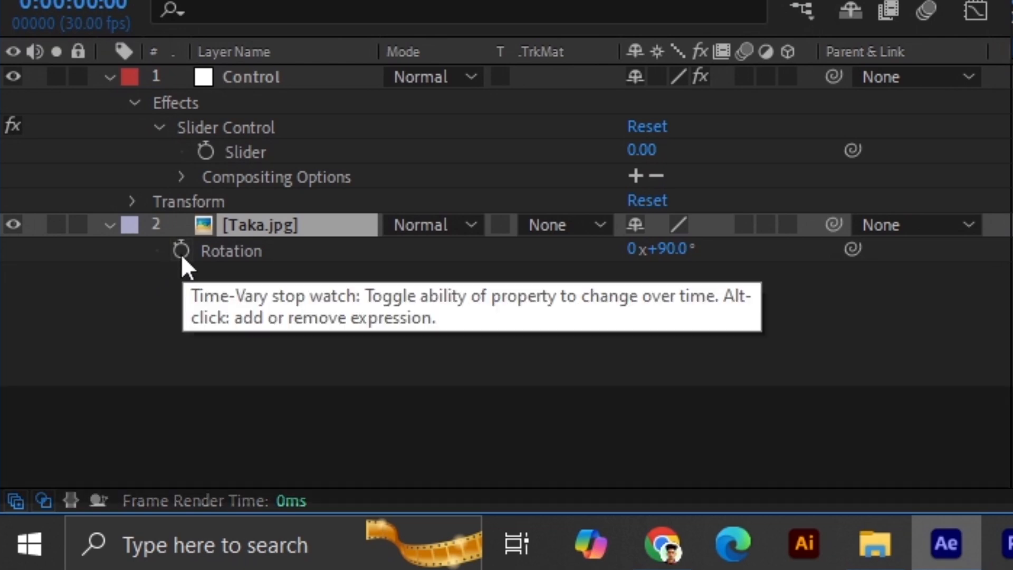
Step: Add an expression to the Taka.jpg layer's Rotation that references the Control layer's Slider and multiplies it by index (*index)
{"action": "left_click", "coordinate": [180, 253], "text": "alt"}
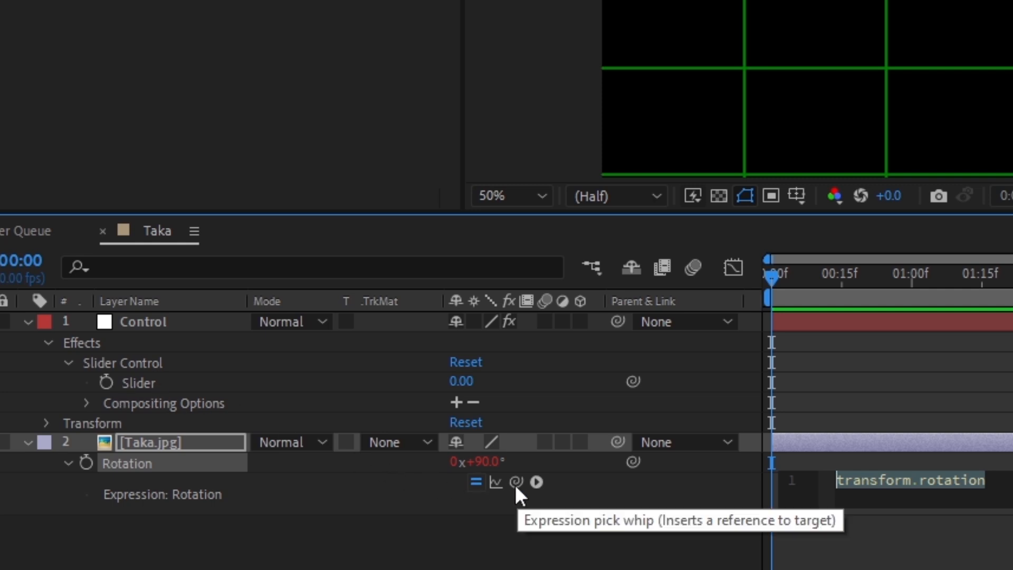
{"action": "left_click_drag", "start_coordinate": [516, 482], "coordinate": [111, 381]}
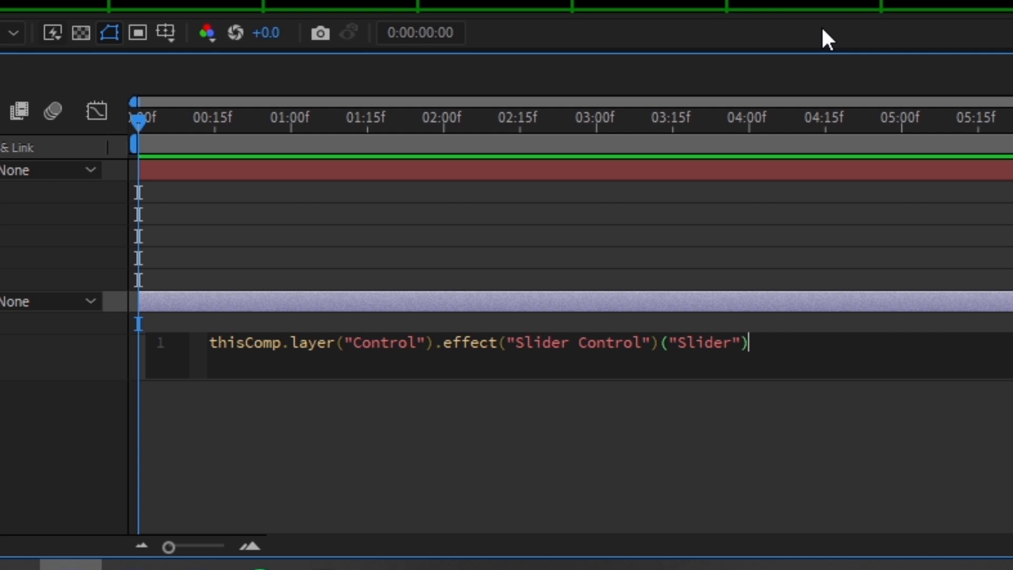
{"action": "type", "text": "*"}
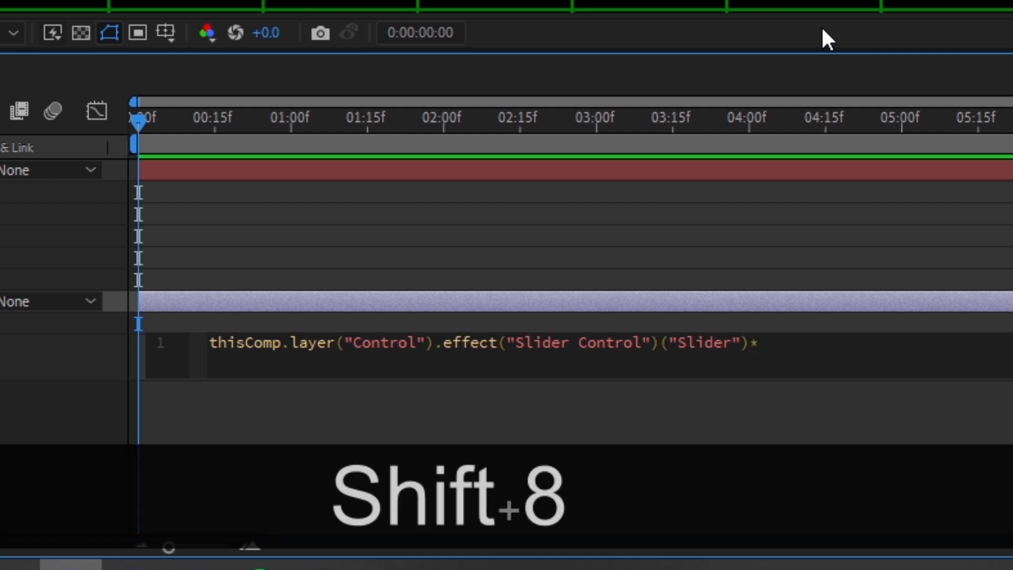
{"action": "type", "text": "index"}
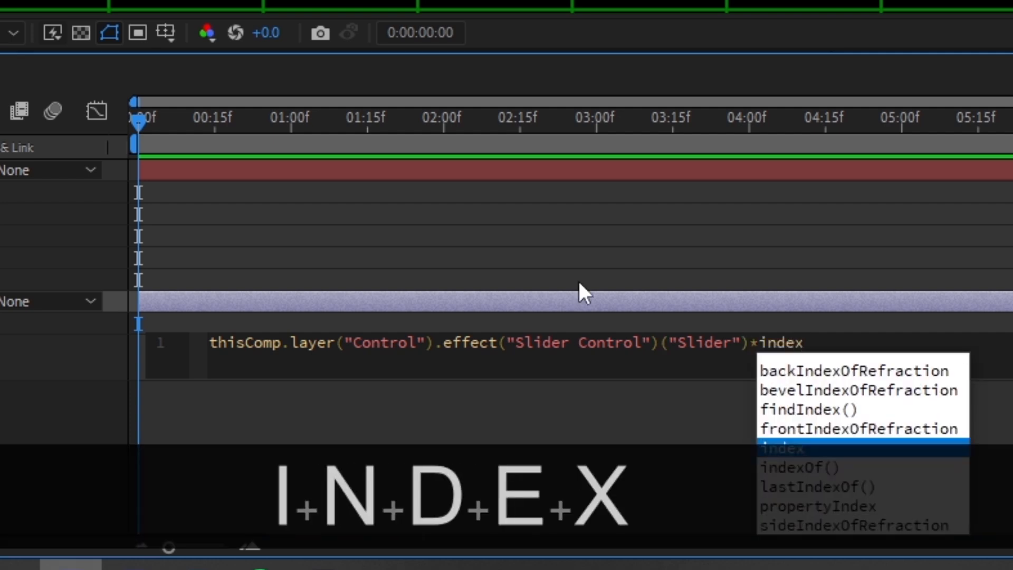
{"action": "left_click", "coordinate": [527, 401]}
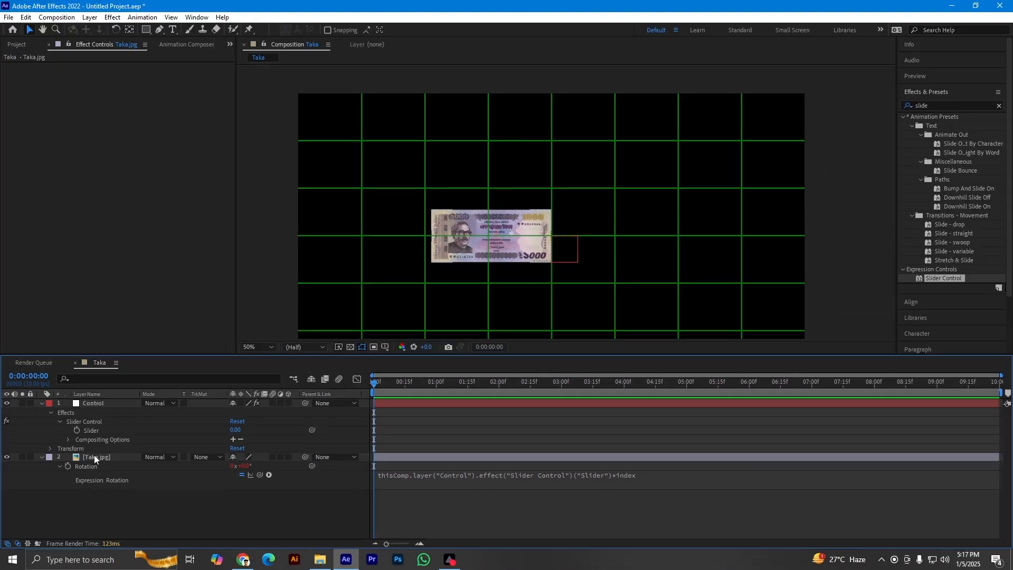
Step: Duplicate the Taka.jpg layer 13 times and enlarge the timeline area to show the whole layer stack
{"action": "left_click", "coordinate": [94, 456]}
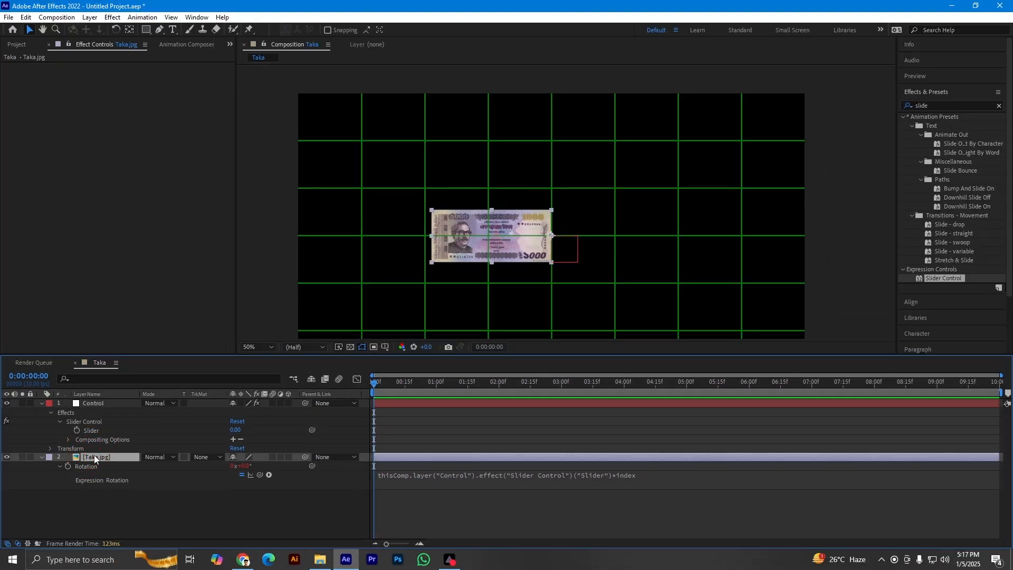
{"action": "key", "text": "ctrl+d"}
{"action": "key", "text": "ctrl+d"}
{"action": "key", "text": "ctrl+d"}
{"action": "key", "text": "ctrl+d"}
{"action": "key", "text": "ctrl+d"}
{"action": "key", "text": "ctrl+d"}
{"action": "key", "text": "ctrl+d"}
{"action": "key", "text": "ctrl+d"}
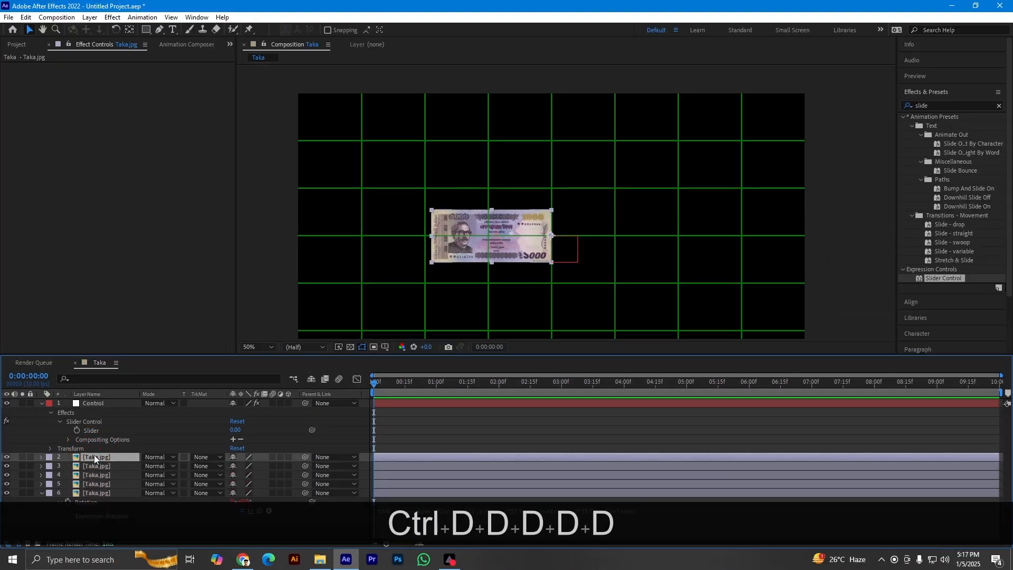
{"action": "key", "text": "ctrl+d"}
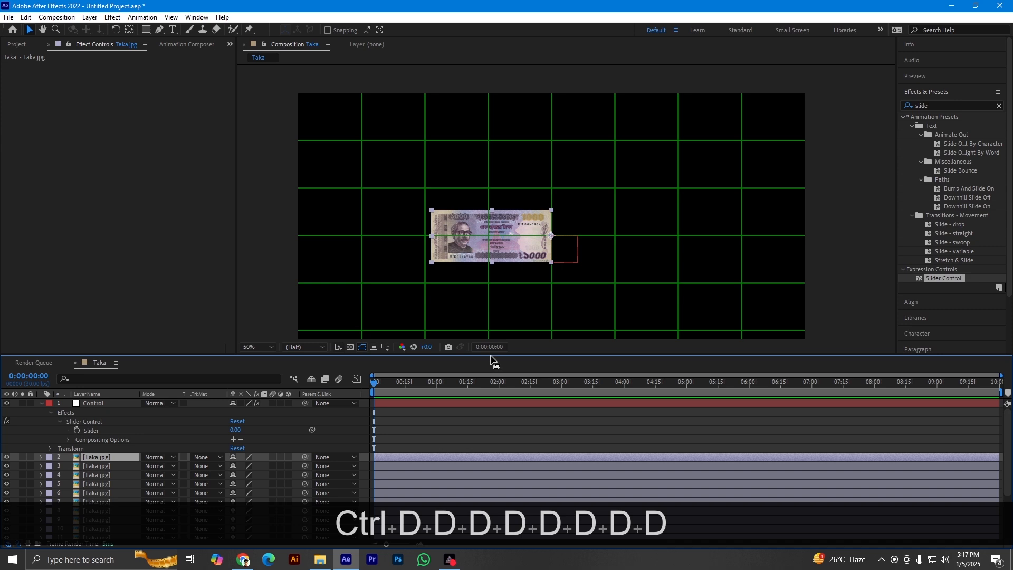
{"action": "left_click_drag", "start_coordinate": [493, 355], "coordinate": [495, 265]}
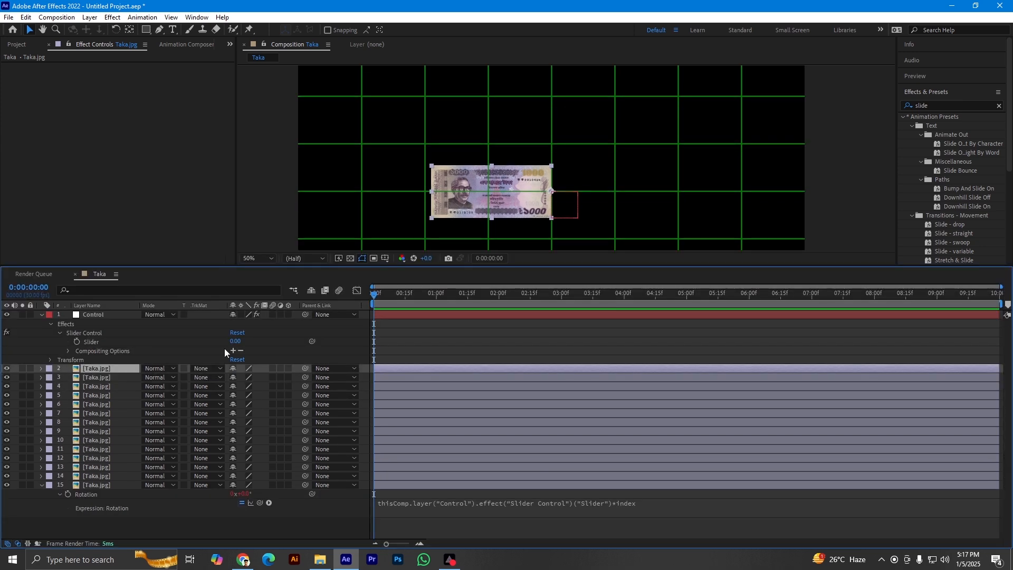
Step: Fan out the banknotes with the Slider at 21 and duplicate the uppermost Taka.jpg layer four more times
{"action": "mouse_move", "coordinate": [237, 342]}
{"action": "left_mouse_down"}
{"action": "mouse_move", "coordinate": [257, 340]}
{"action": "mouse_move", "coordinate": [246, 341]}
{"action": "left_mouse_up"}
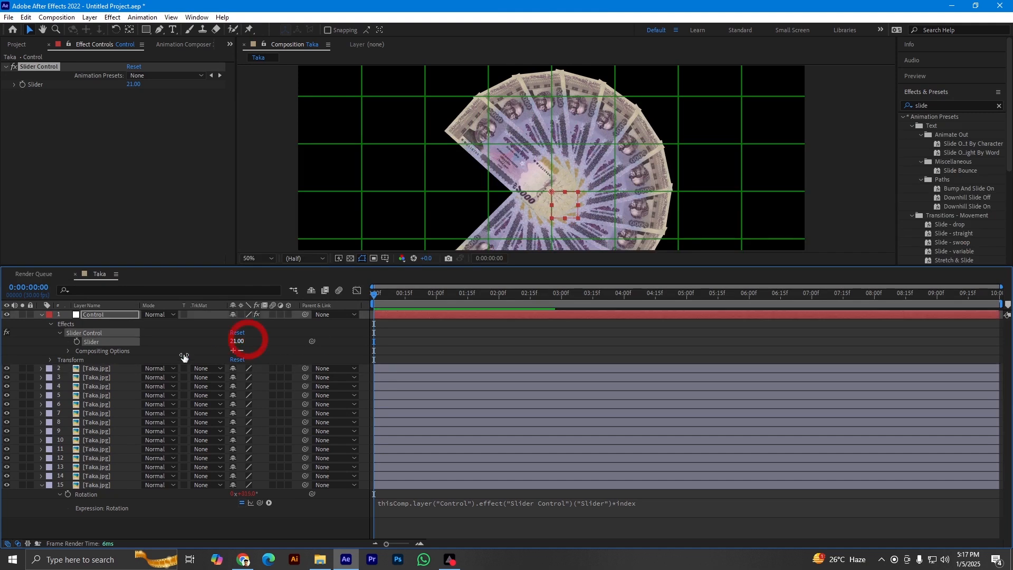
{"action": "left_click", "coordinate": [110, 368]}
{"action": "key", "text": "ctrl+d"}
{"action": "key", "text": "ctrl+d"}
{"action": "key", "text": "ctrl+d"}
{"action": "key", "text": "ctrl+d"}
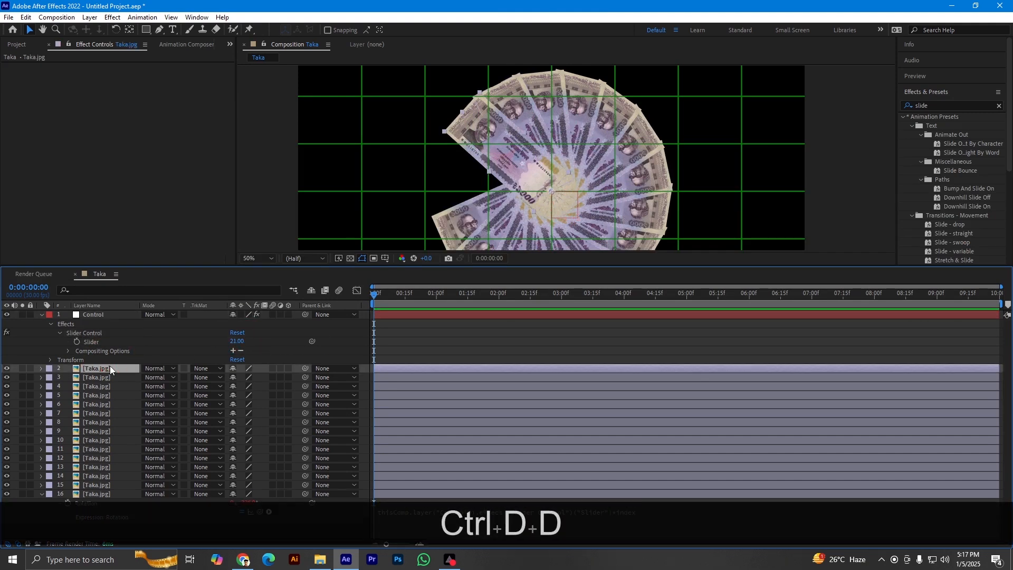
Step: Set the Control layer's Slider value to 0
{"action": "left_click", "coordinate": [410, 312]}
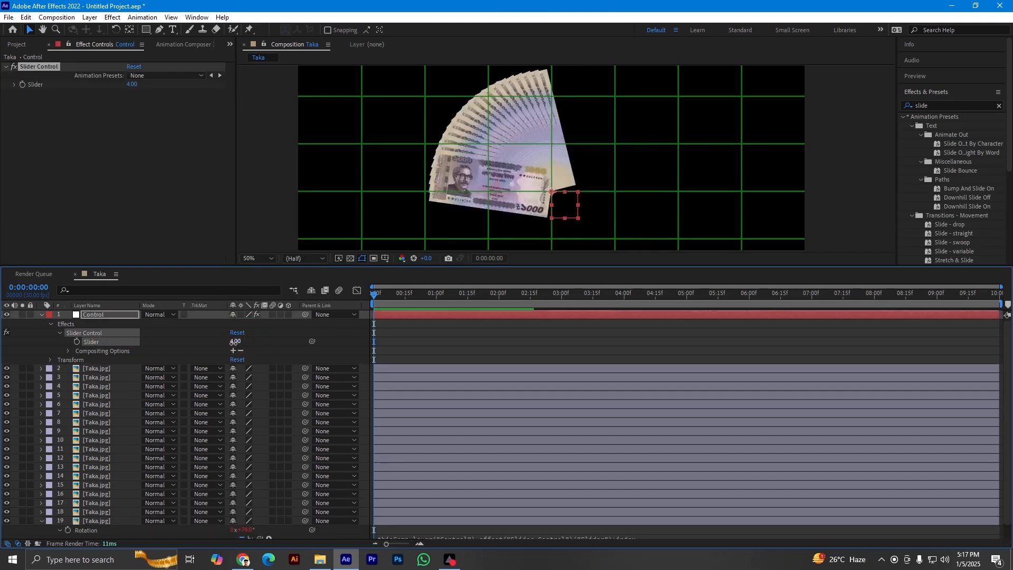
{"action": "left_click", "coordinate": [237, 340]}
{"action": "key", "text": "BackSpace"}
{"action": "type", "text": "0"}
{"action": "key", "text": "Return"}
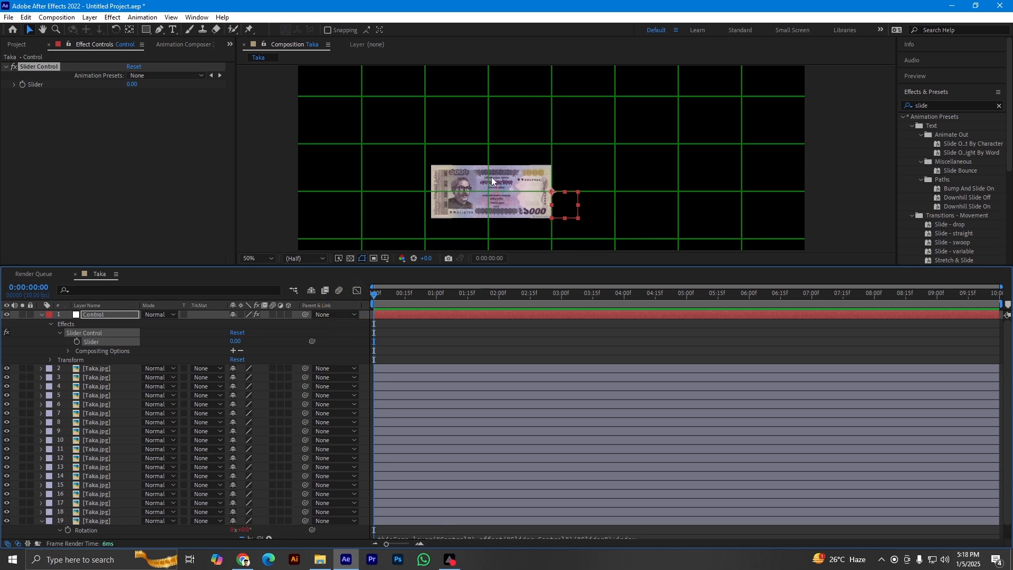
Step: Try the Control layer's Slider at 44 to test the banknote fan, and undo the change
{"action": "scroll", "coordinate": [492, 176], "scroll_direction": "down", "scroll_amount": 1}
{"action": "key", "text": "space"}
{"action": "left_click_drag", "start_coordinate": [572, 145], "coordinate": [573, 153]}
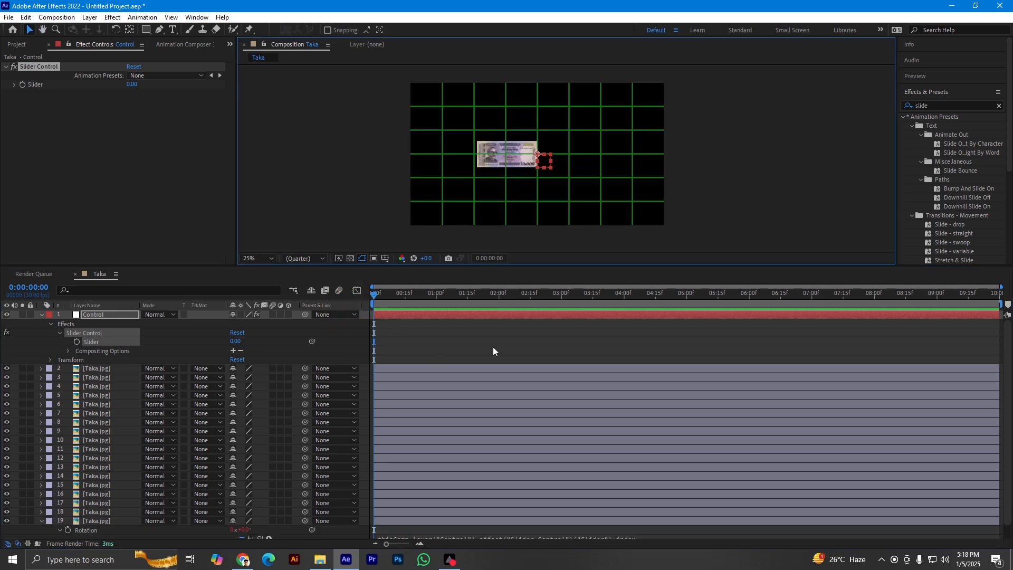
{"action": "left_click_drag", "start_coordinate": [243, 344], "coordinate": [266, 343]}
{"action": "left_click_drag", "start_coordinate": [403, 293], "coordinate": [349, 361]}
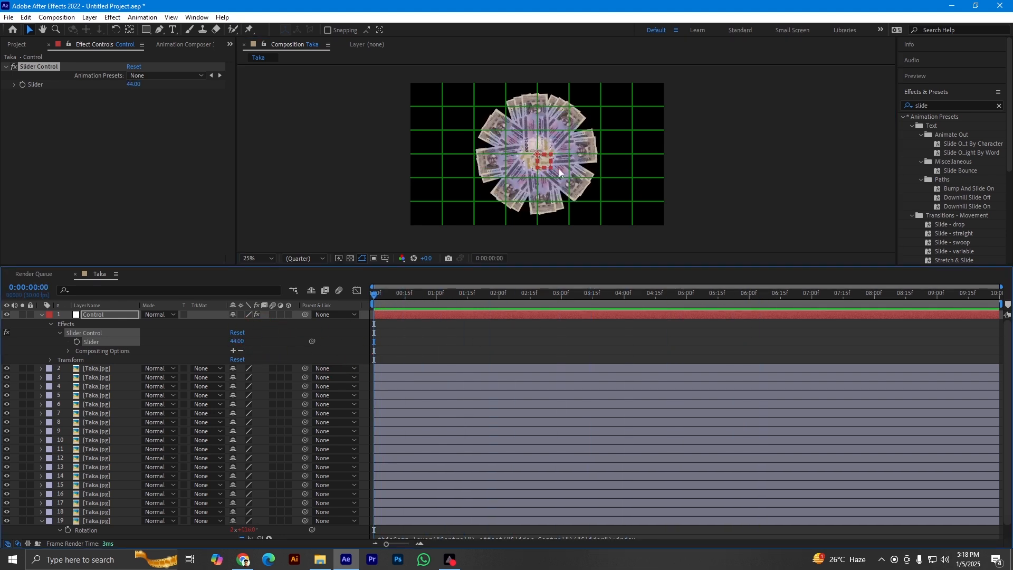
{"action": "left_click_drag", "start_coordinate": [407, 293], "coordinate": [345, 356]}
{"action": "key", "text": "ctrl+z"}
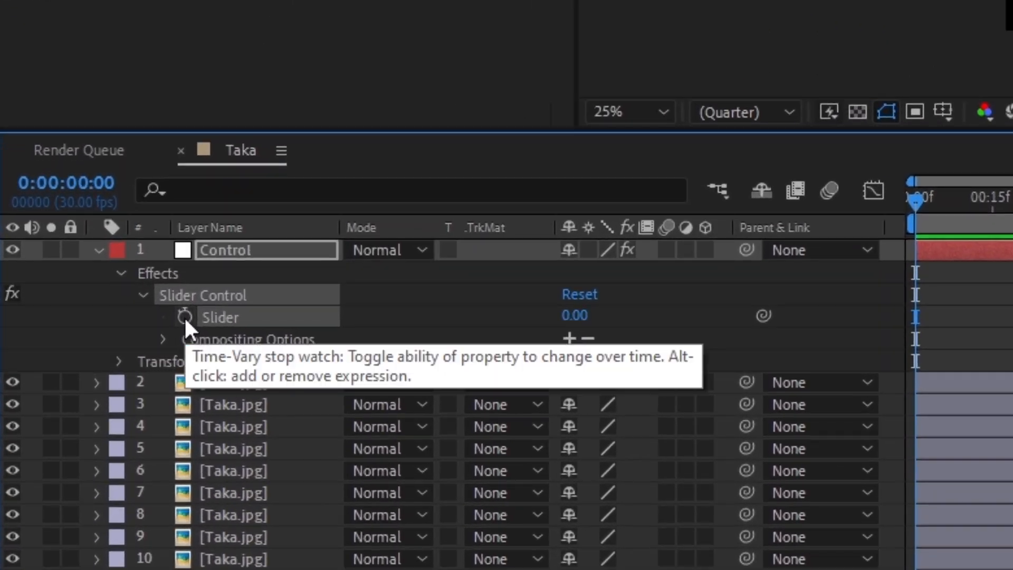
Step: Keyframe the Slider at 0 at the start of the composition and at 23 at 0:00:04:15
{"action": "left_click", "coordinate": [78, 341]}
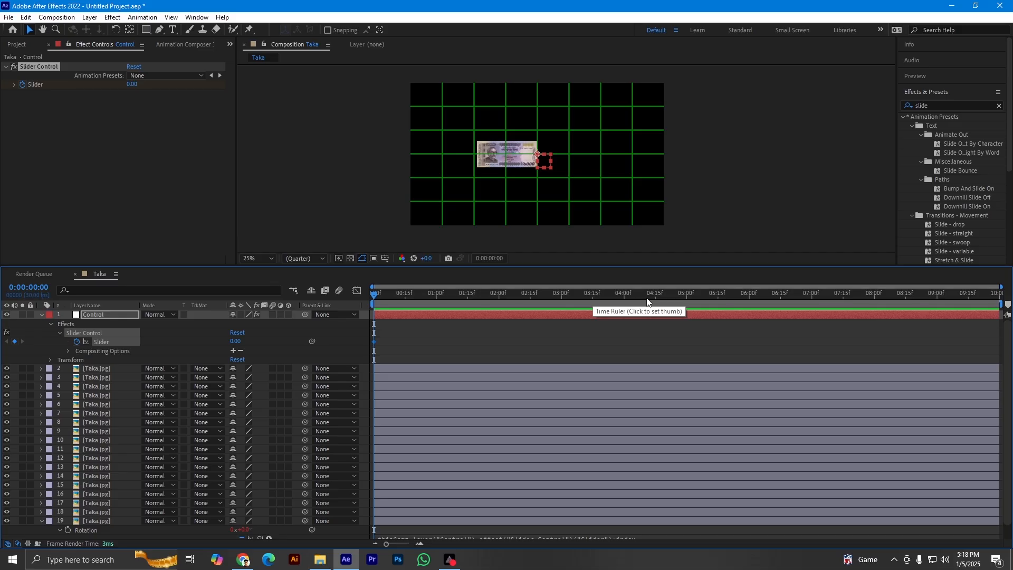
{"action": "left_click", "coordinate": [658, 302]}
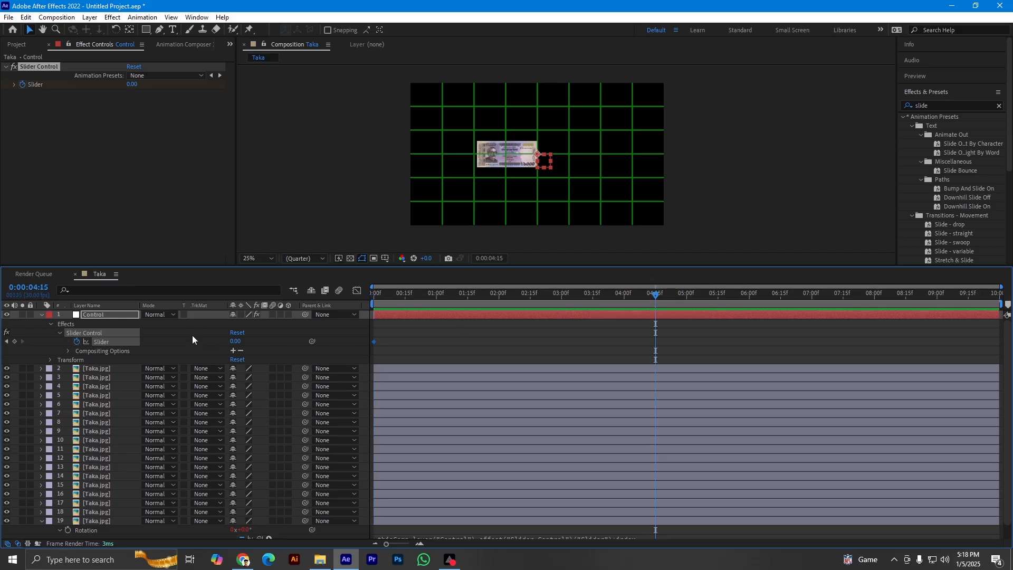
{"action": "left_click_drag", "start_coordinate": [230, 344], "coordinate": [245, 342]}
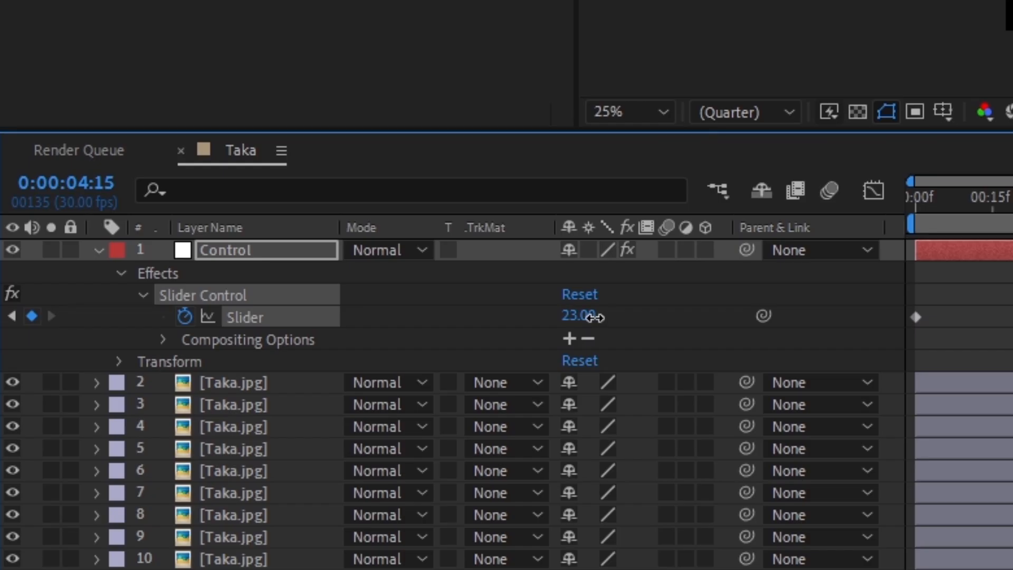
{"action": "scroll", "coordinate": [817, 46], "scroll_direction": "up", "scroll_amount": 2}
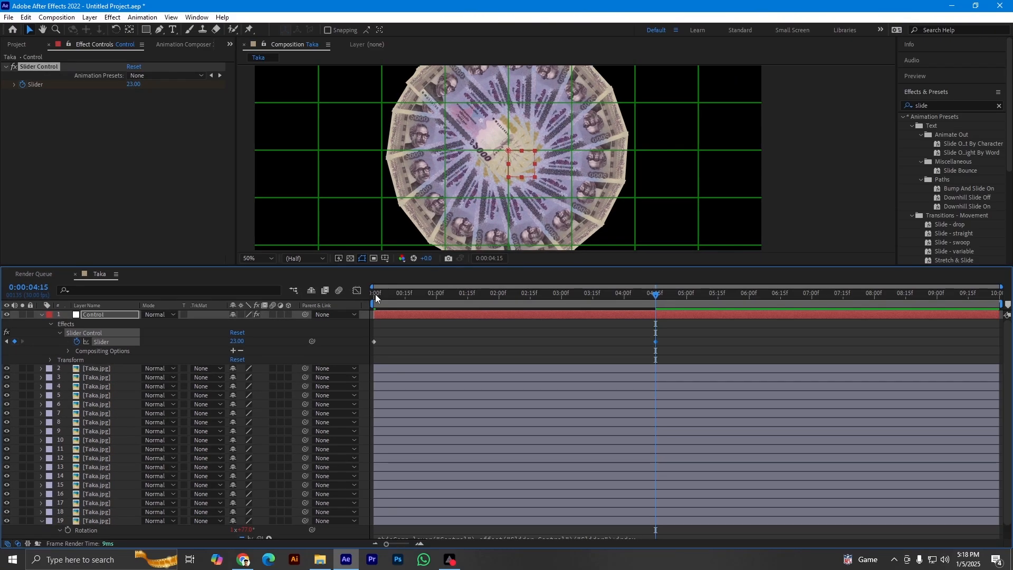
Step: Play the banknote fan animation from the start in an enlarged composition view
{"action": "left_click", "coordinate": [375, 298]}
{"action": "left_click_drag", "start_coordinate": [430, 267], "coordinate": [438, 349]}
{"action": "key", "text": "space"}
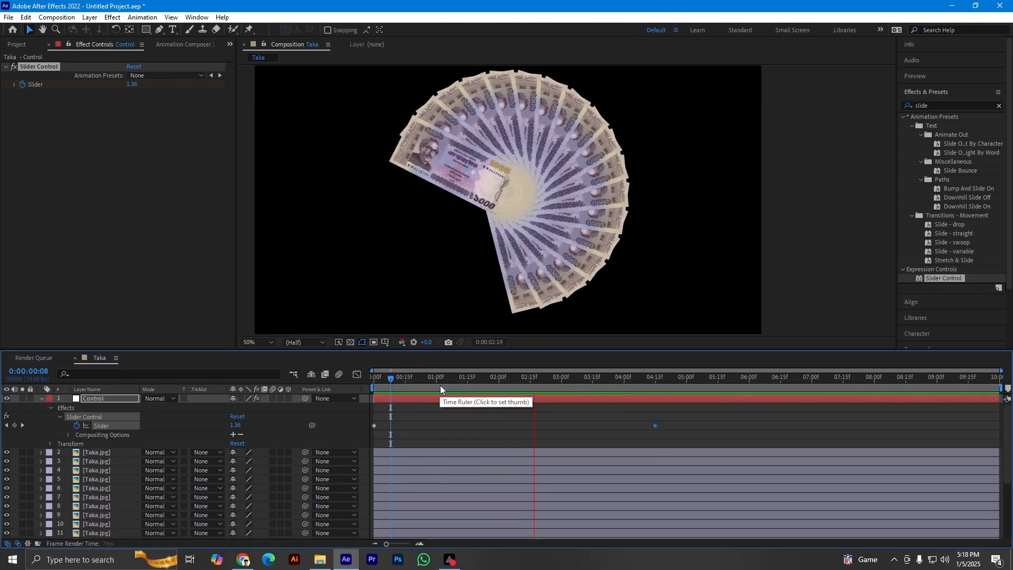
{"action": "key", "text": "space"}
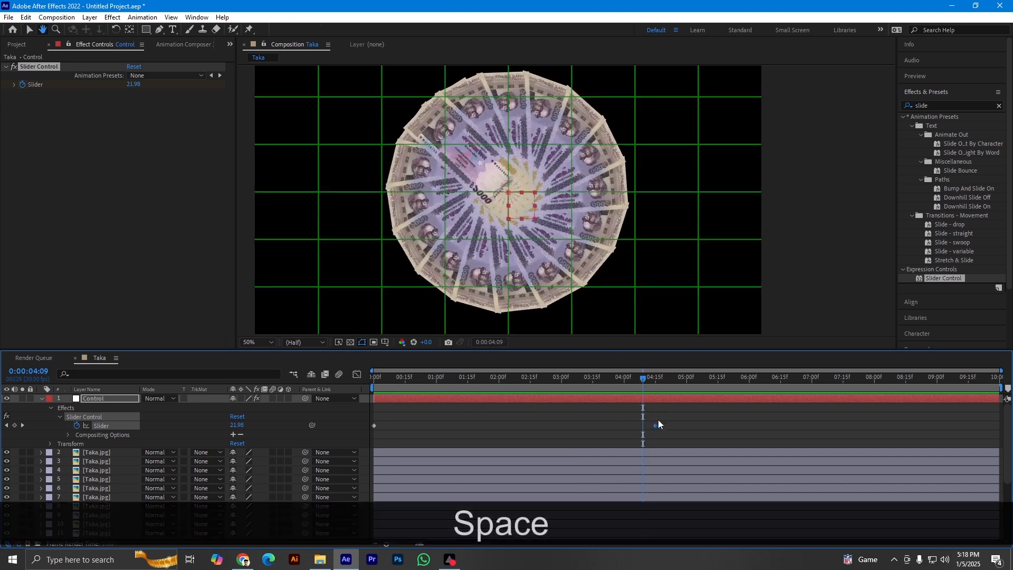
Step: Move the Slider's end keyframe to about 0:00:02:12, apply Easy Ease to both keyframes and play the result
{"action": "left_click_drag", "start_coordinate": [654, 425], "coordinate": [367, 415]}
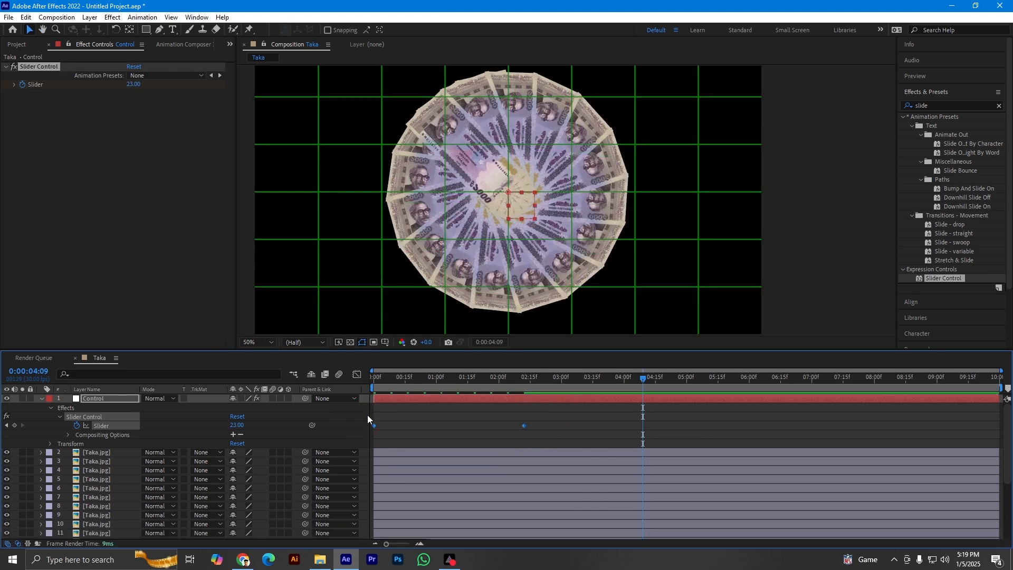
{"action": "key", "text": "F9"}
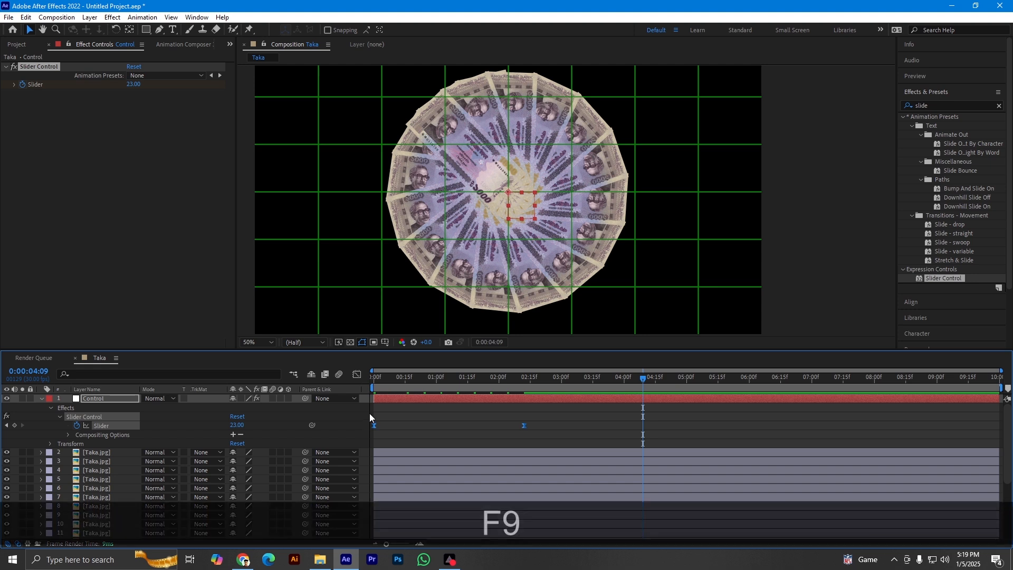
{"action": "left_click", "coordinate": [378, 384]}
{"action": "key", "text": "space"}
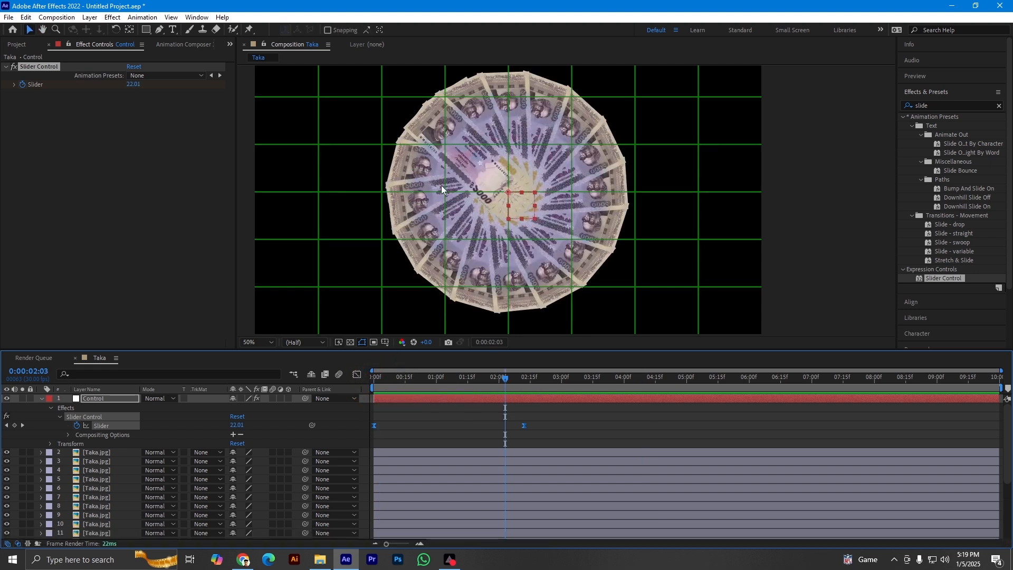
Step: Reshape the Slider's speed graph to peak early at about 30 units/sec with a long ease-out, and preview the animation
{"action": "left_click", "coordinate": [357, 375]}
{"action": "left_click", "coordinate": [524, 514]}
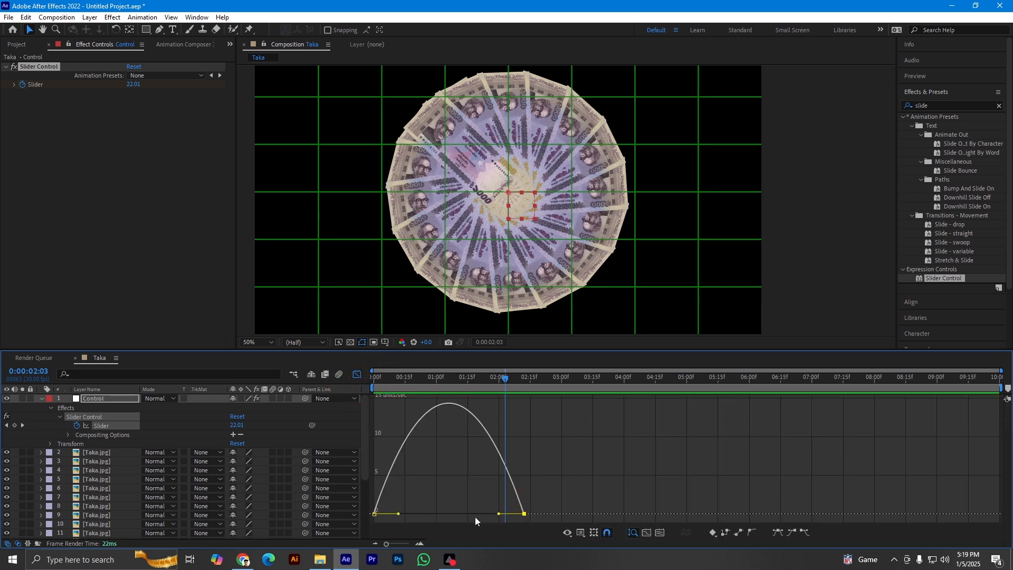
{"action": "left_click_drag", "start_coordinate": [498, 514], "coordinate": [466, 512]}
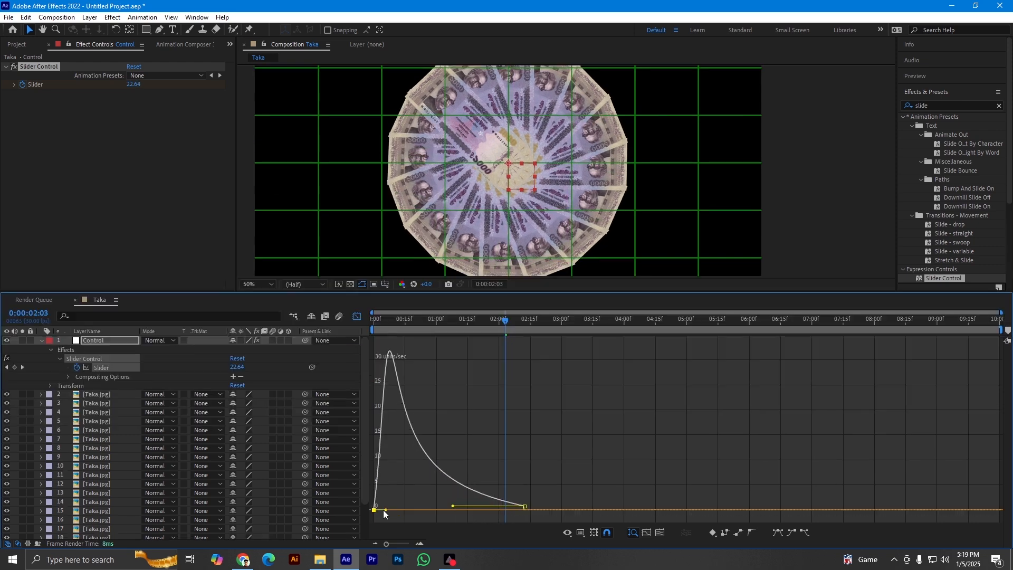
{"action": "left_click_drag", "start_coordinate": [385, 513], "coordinate": [384, 510]}
{"action": "left_click", "coordinate": [379, 317]}
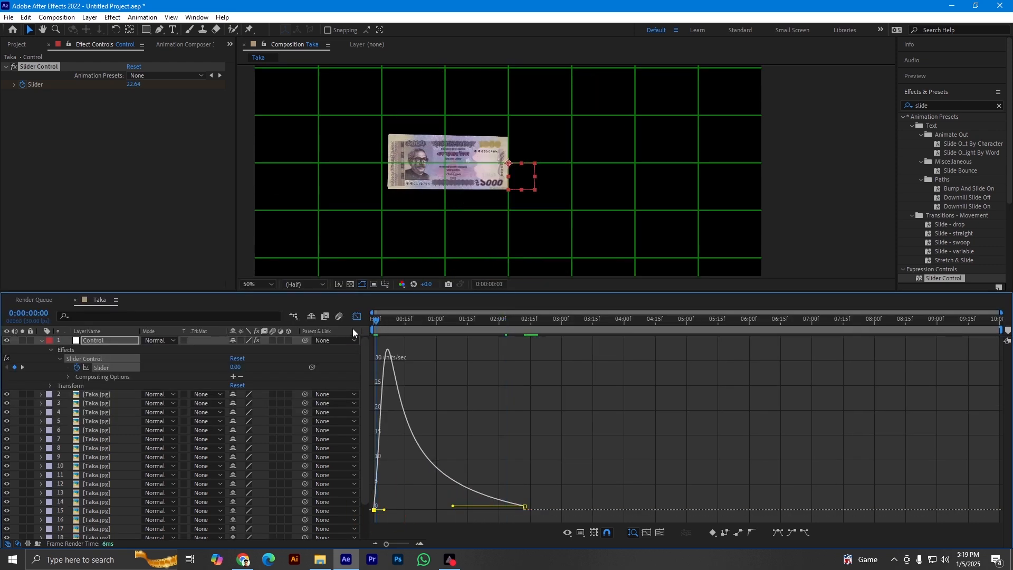
{"action": "key", "text": "comma"}
{"action": "key", "text": "space"}
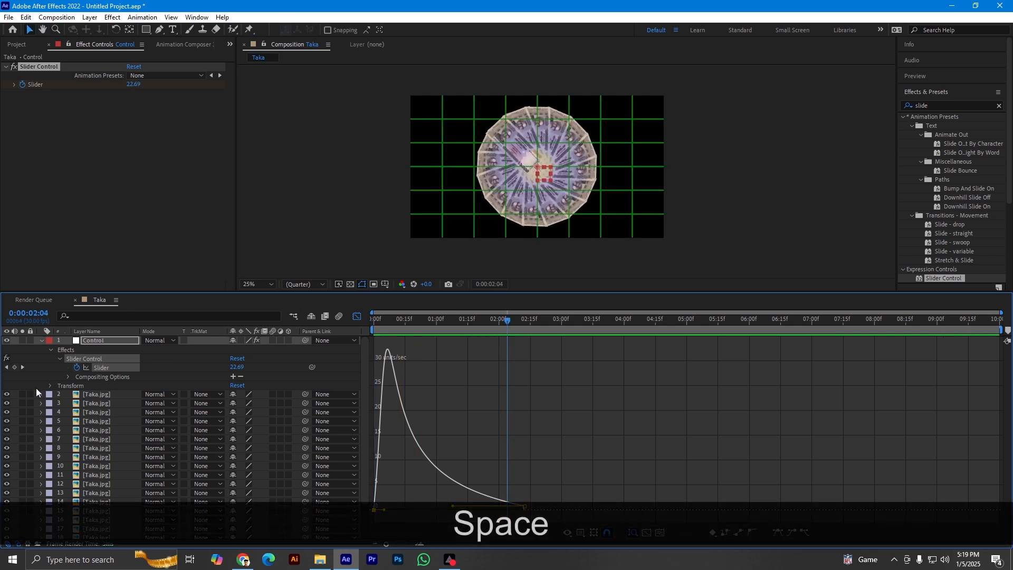
Step: Add a hold keyframe at the current Slider value on the Control layer at 0:00:03:22
{"action": "left_click", "coordinate": [357, 317]}
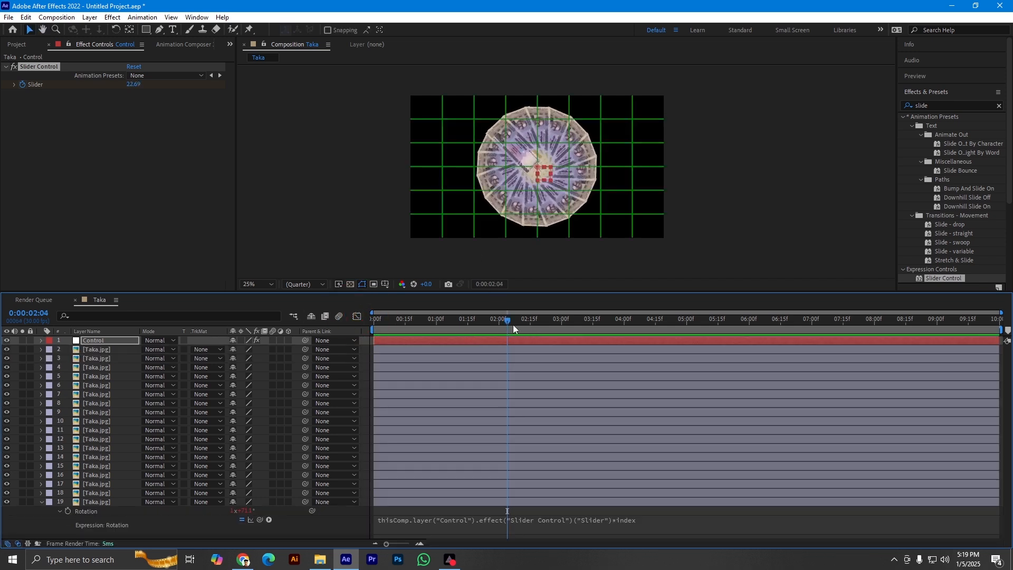
{"action": "left_click_drag", "start_coordinate": [513, 325], "coordinate": [608, 327]}
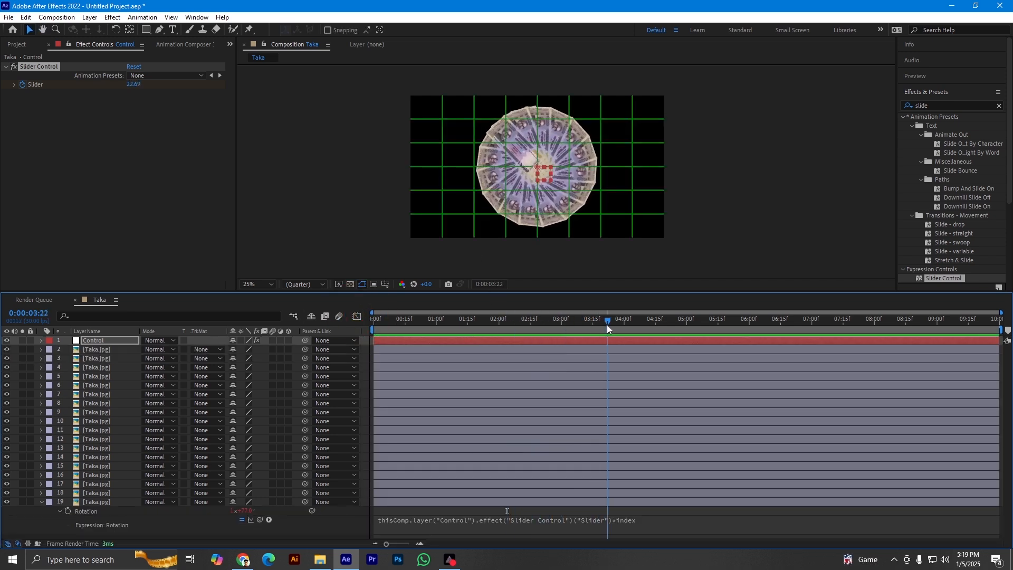
{"action": "left_click", "coordinate": [41, 340]}
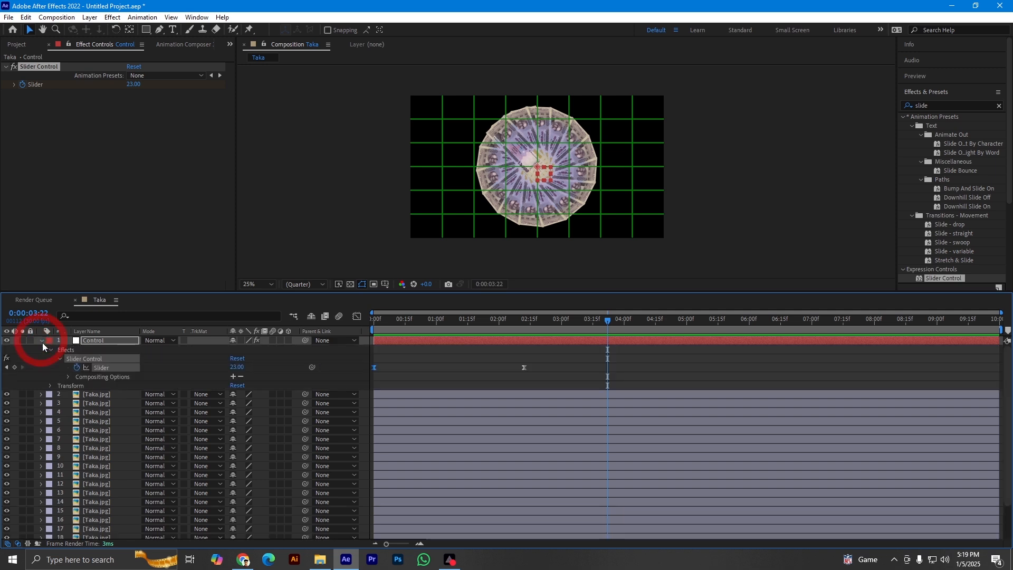
{"action": "left_click", "coordinate": [16, 368]}
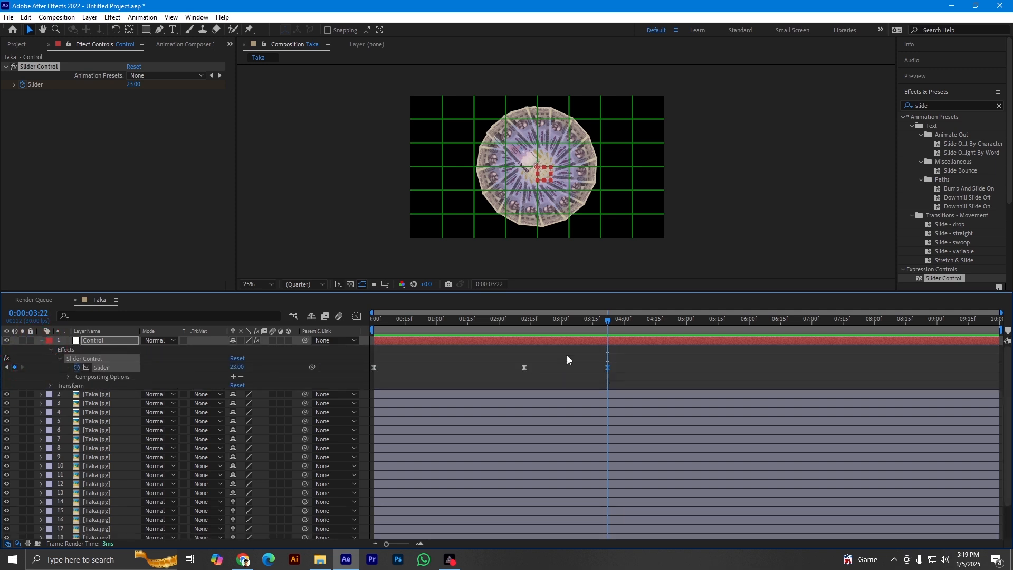
Step: Keyframe the Slider at 0 at 0:00:05:01 and play the animation from the start
{"action": "left_click", "coordinate": [689, 324]}
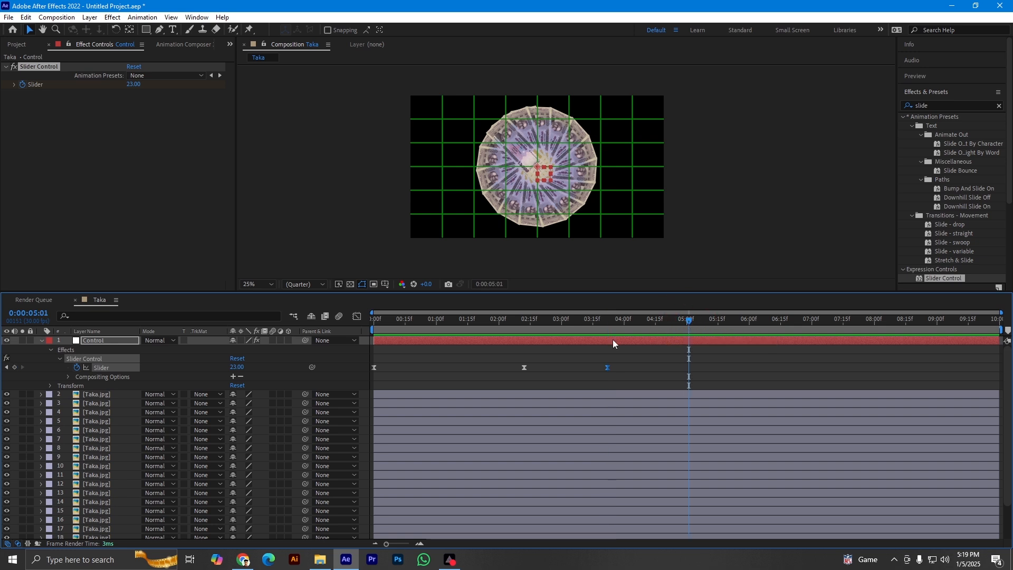
{"action": "left_click", "coordinate": [238, 367]}
{"action": "key", "text": "BackSpace"}
{"action": "type", "text": "0"}
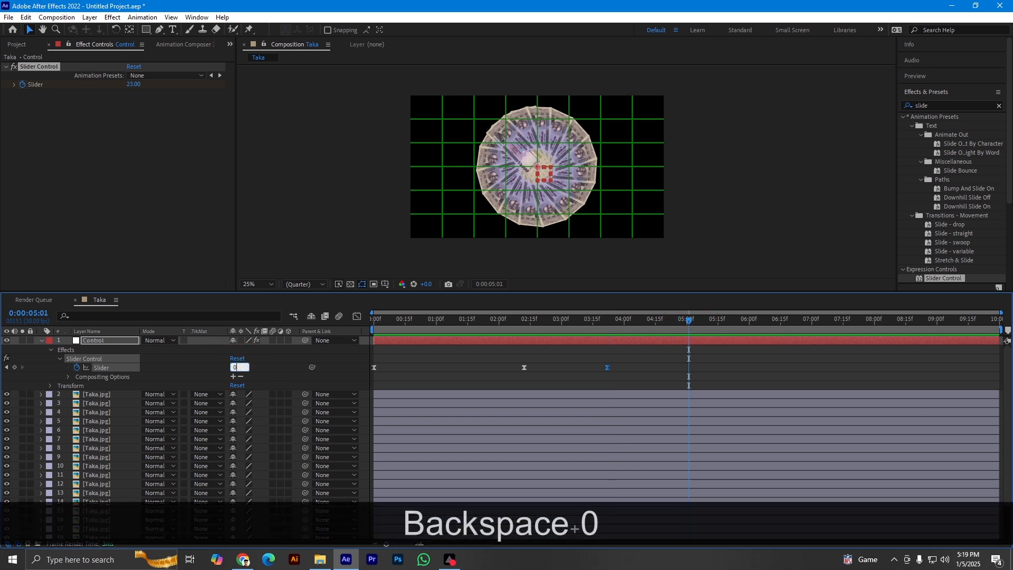
{"action": "left_click", "coordinate": [539, 357]}
{"action": "key", "text": "space"}
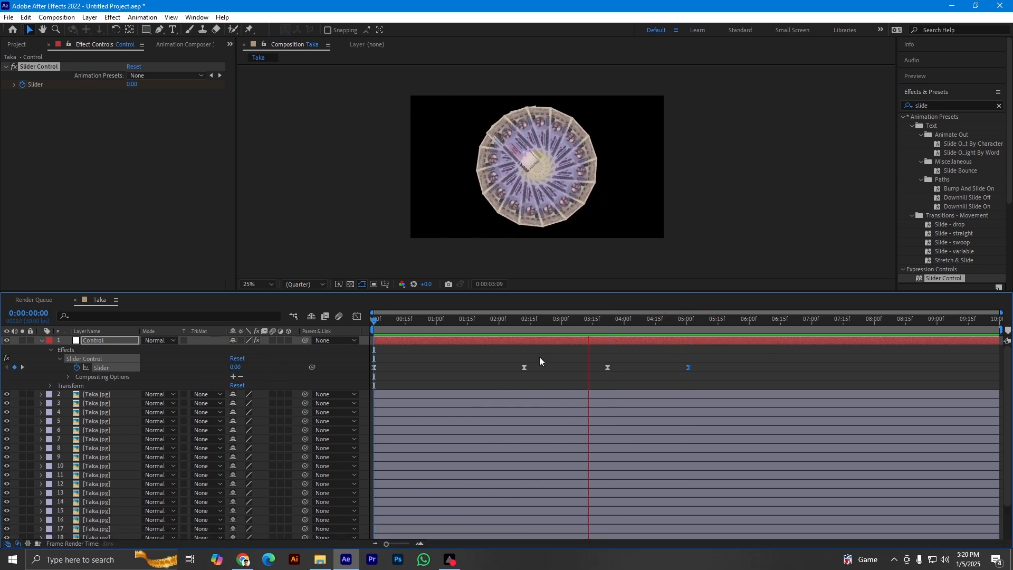